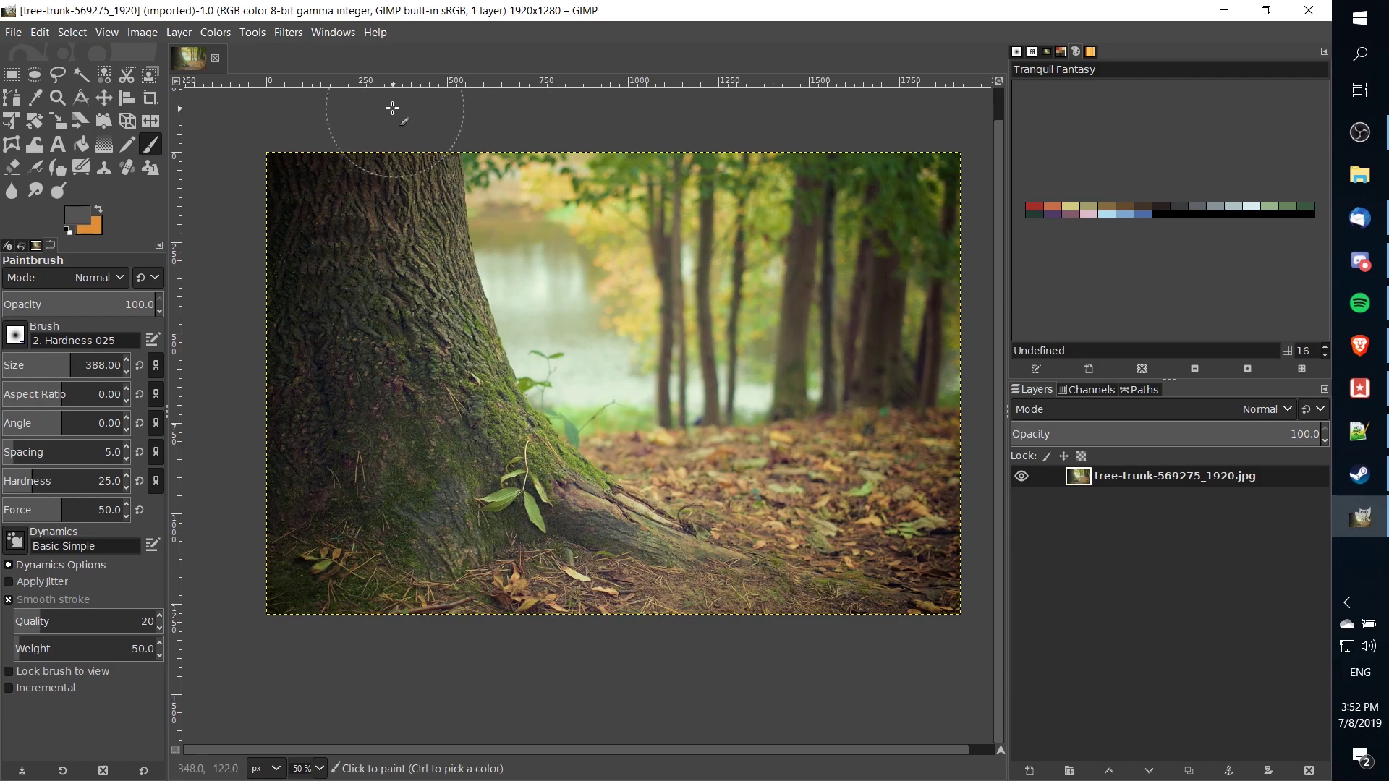
Open the G'MIC-Qt filter collection, search it for "cloud" and select the Clouds pattern filter
left_click(293, 33)
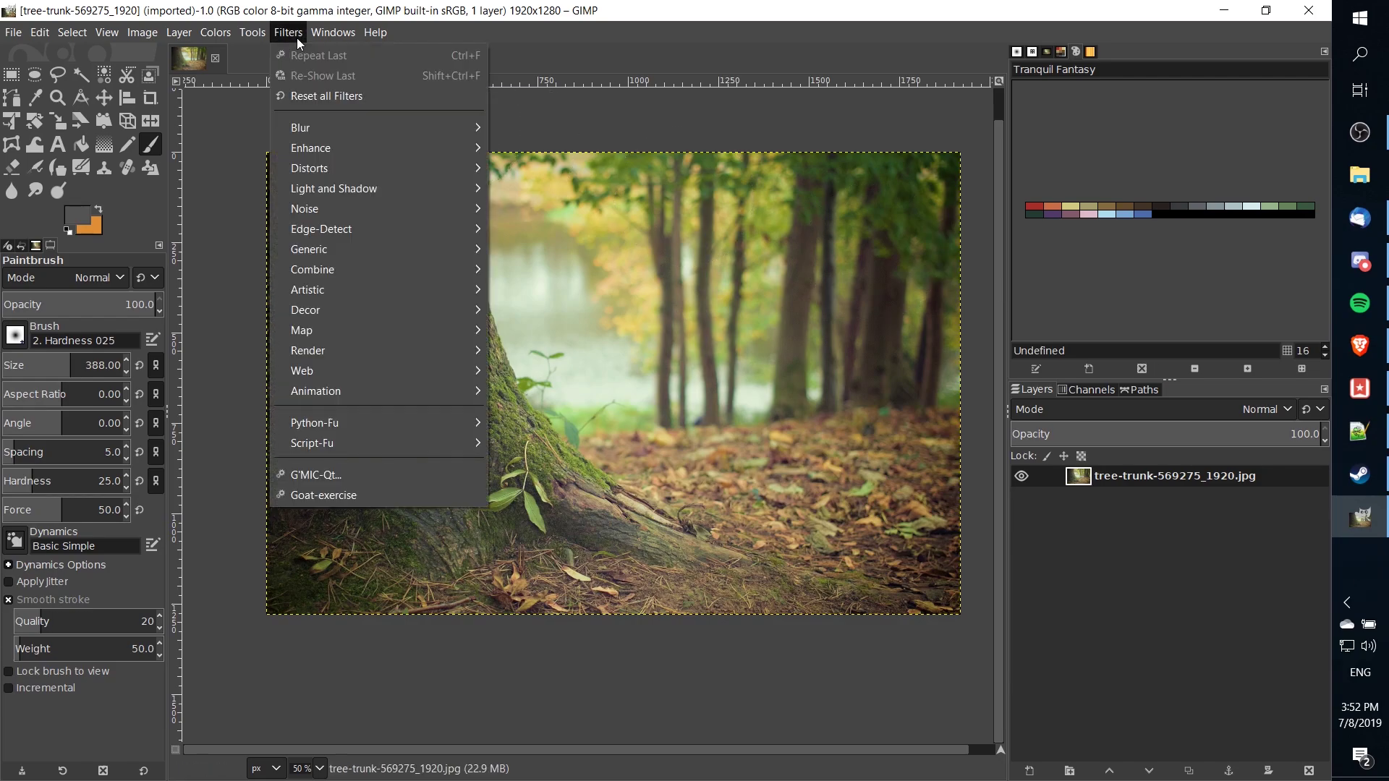
left_click(368, 476)
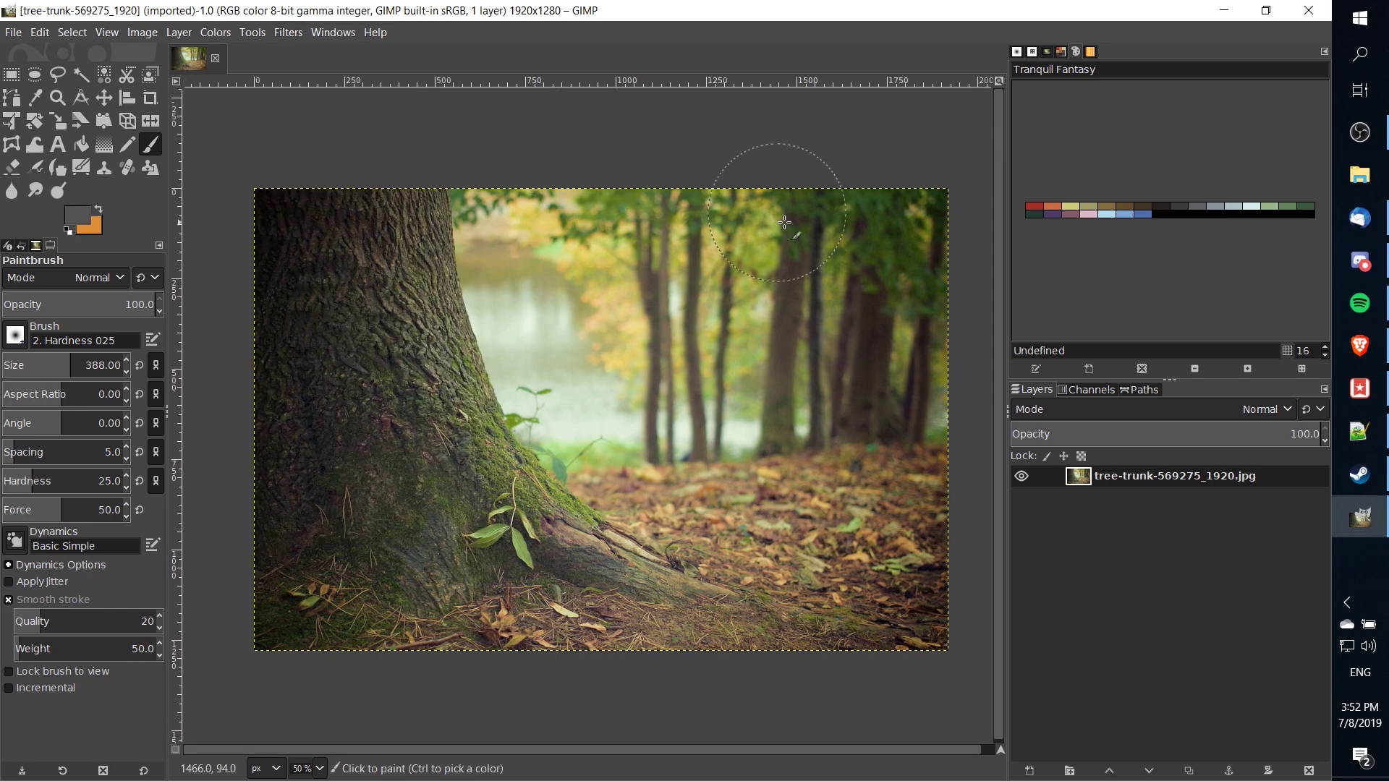
left_click(291, 34)
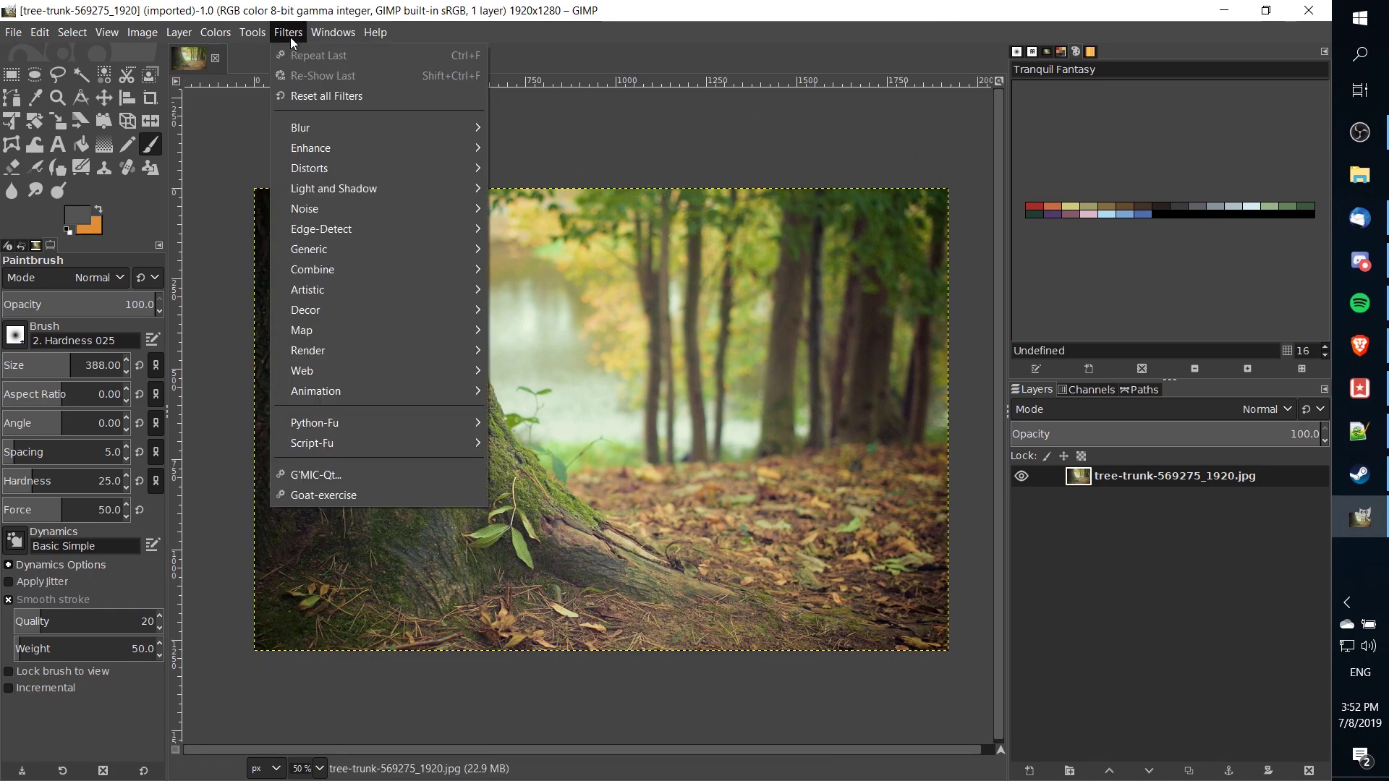
left_click(359, 474)
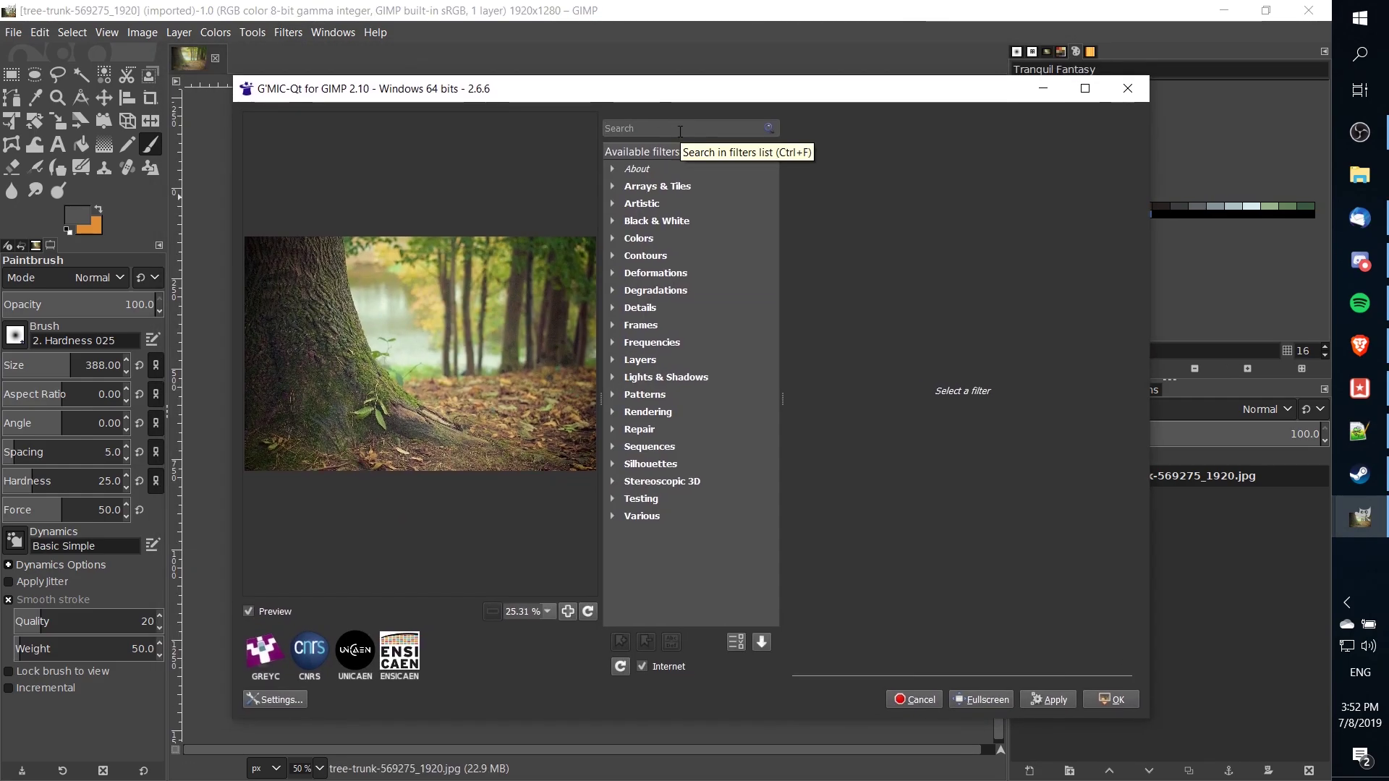
type("cloud")
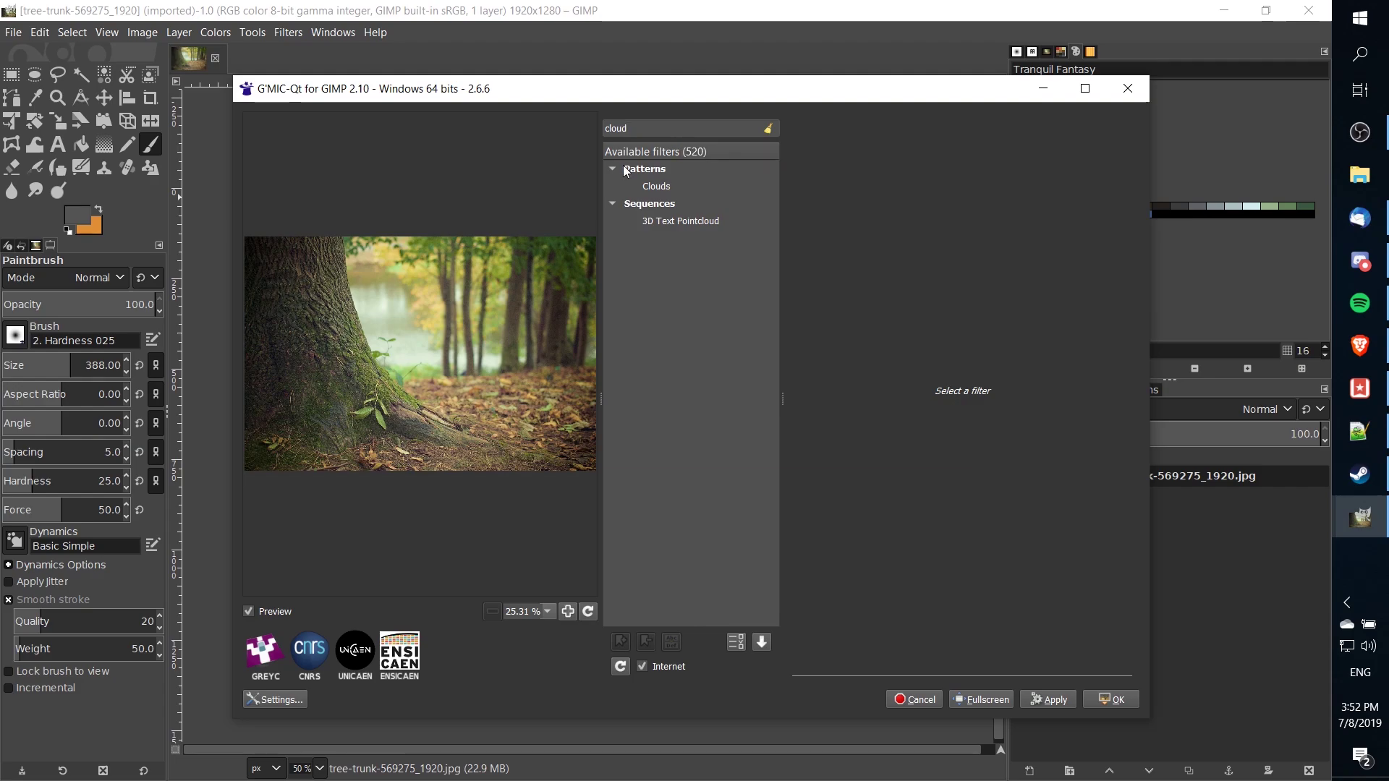
left_click(660, 188)
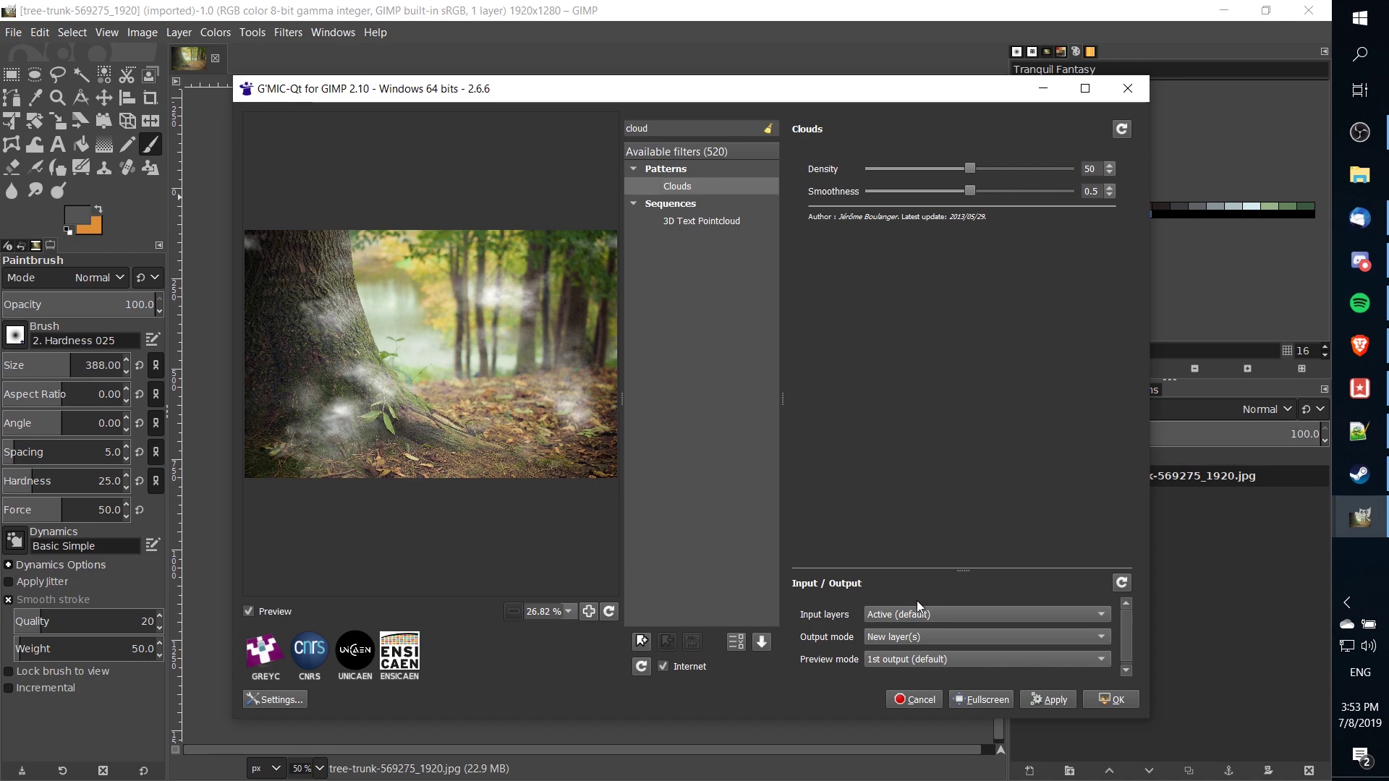
Set the Clouds filter's output mode to New layer(s) and its Density to 81.5
left_click(978, 640)
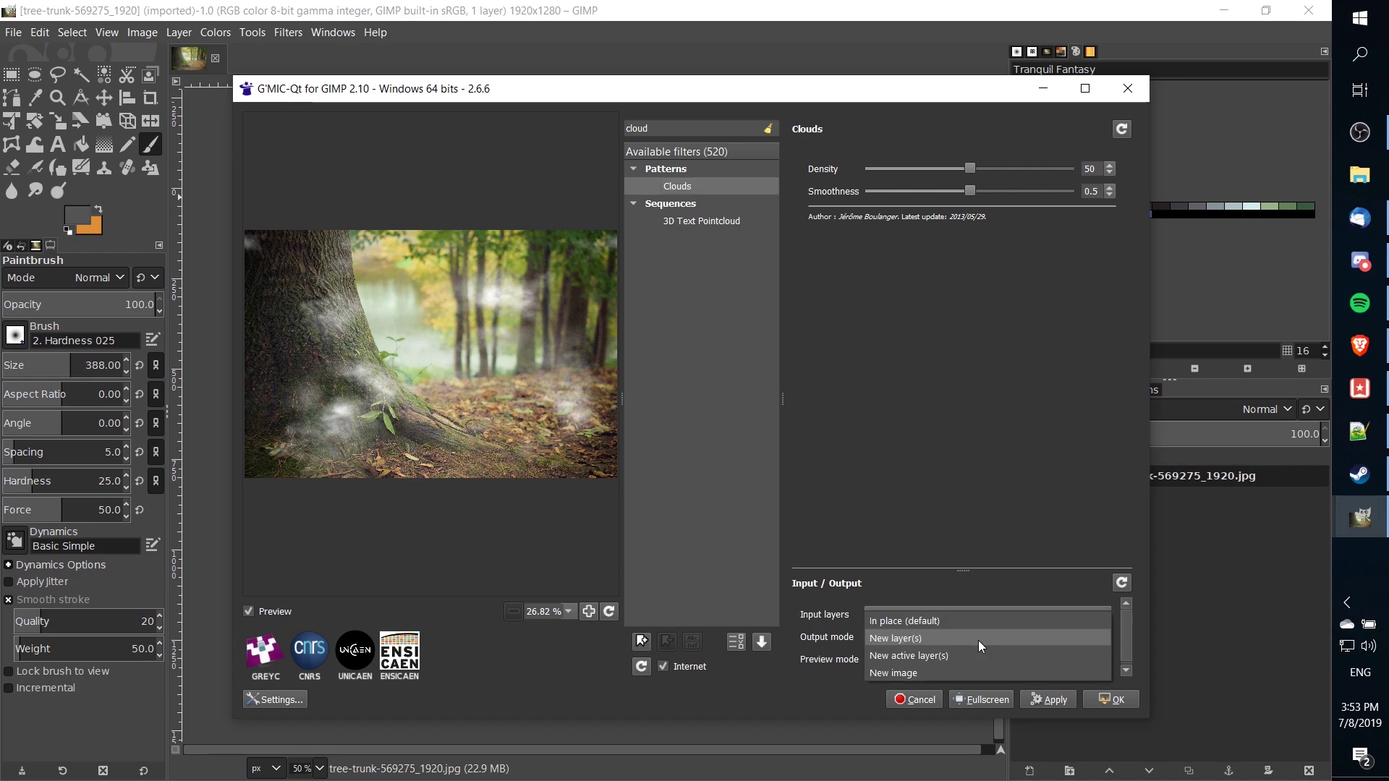
left_click(978, 639)
left_click_drag(962, 80, 885, 72)
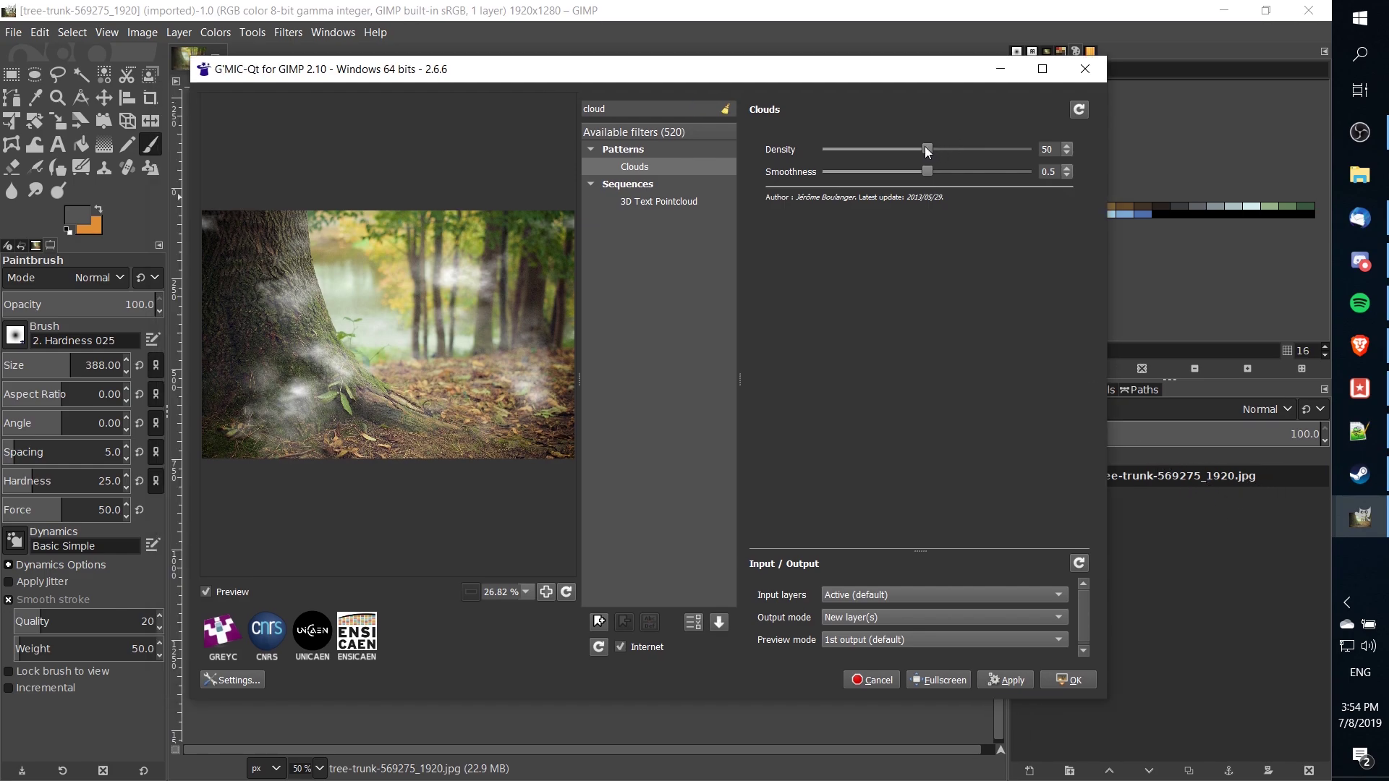
left_click_drag(926, 148, 987, 151)
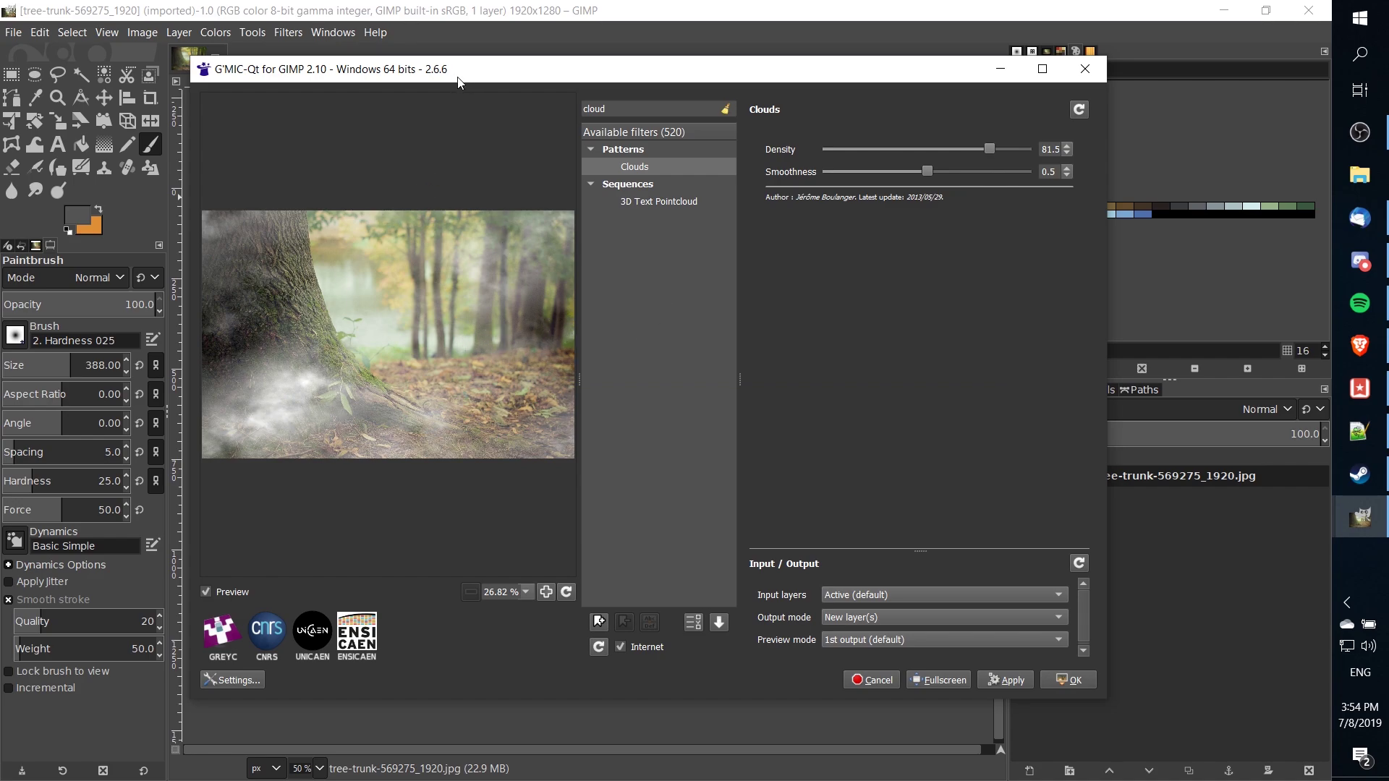
Set the Clouds filter's Smoothness to 0.49, apply the filter once and close its dialog
left_click(927, 172)
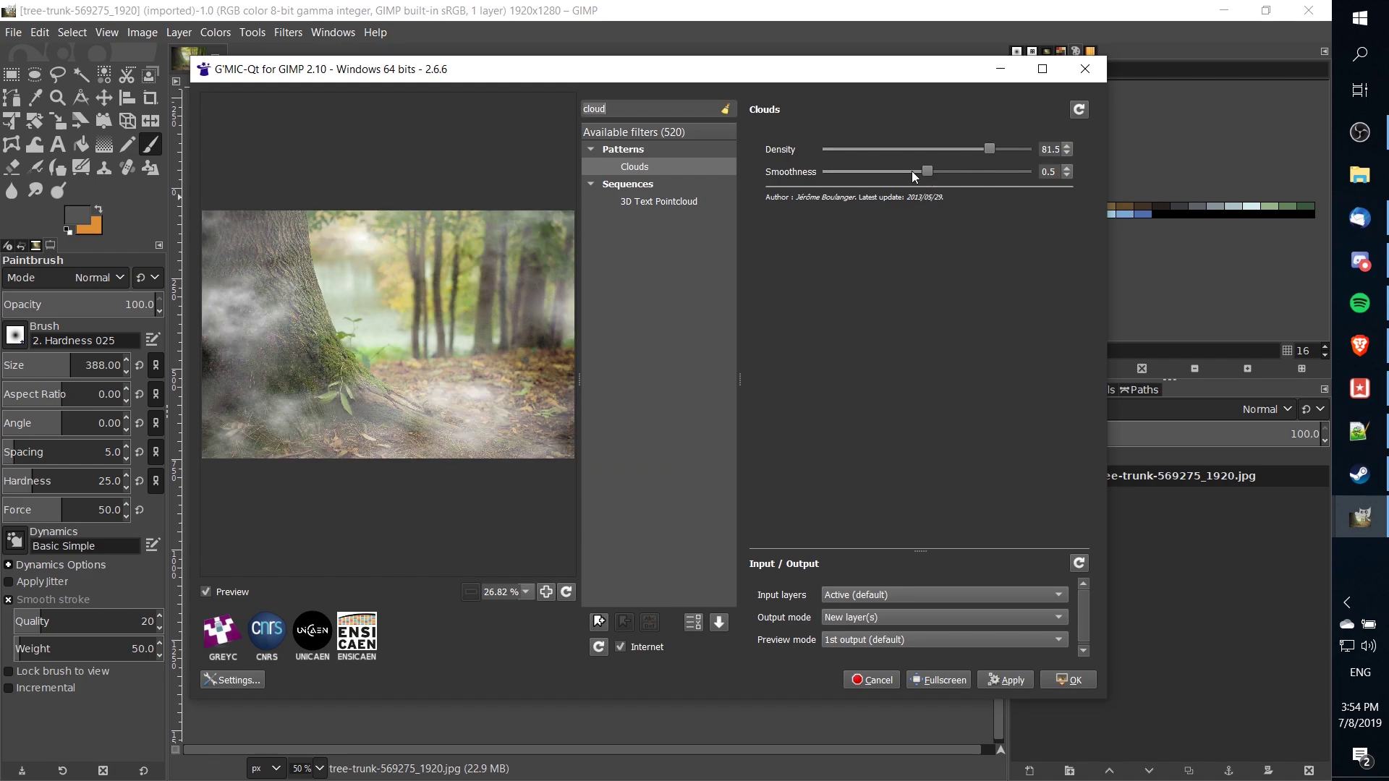
mouse_move(926, 175)
left_mouse_down()
mouse_move(884, 171)
mouse_move(915, 170)
left_mouse_up()
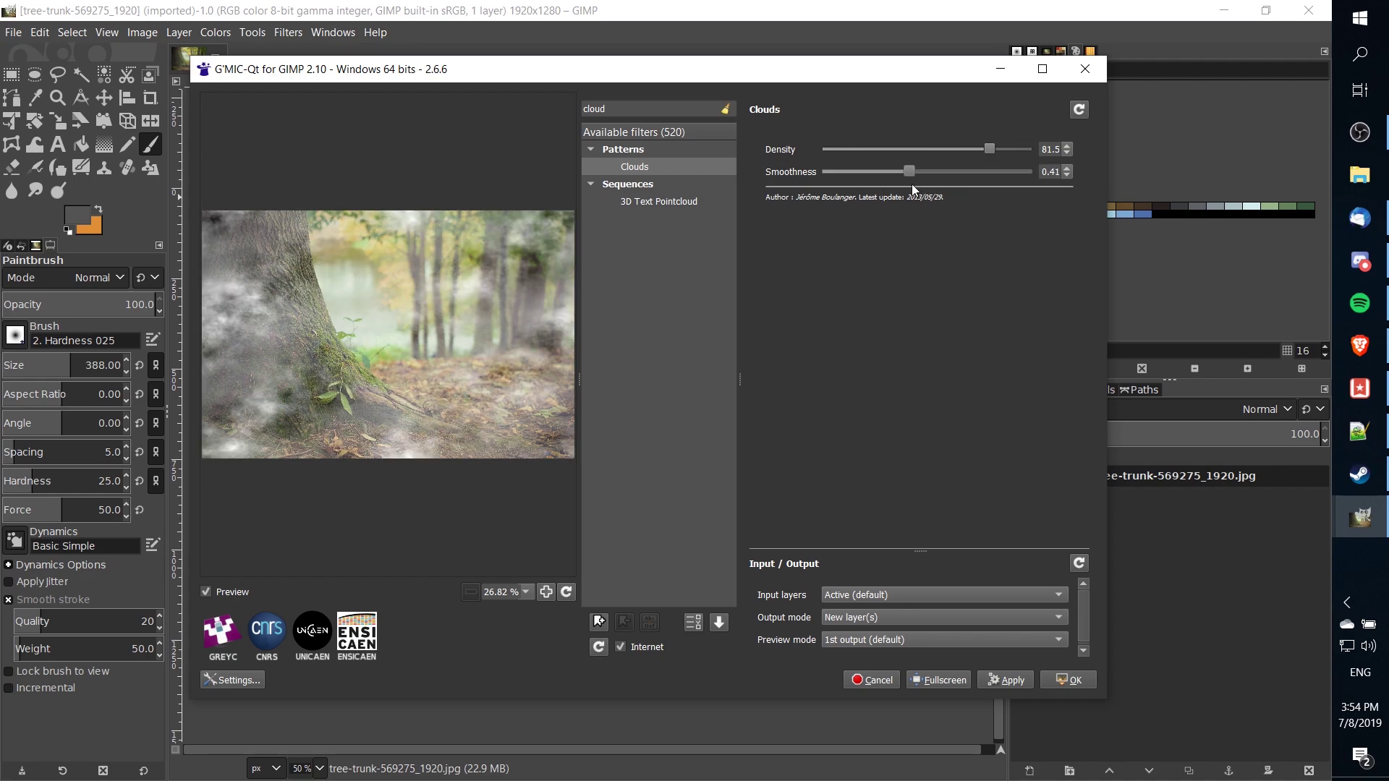
left_click(948, 171)
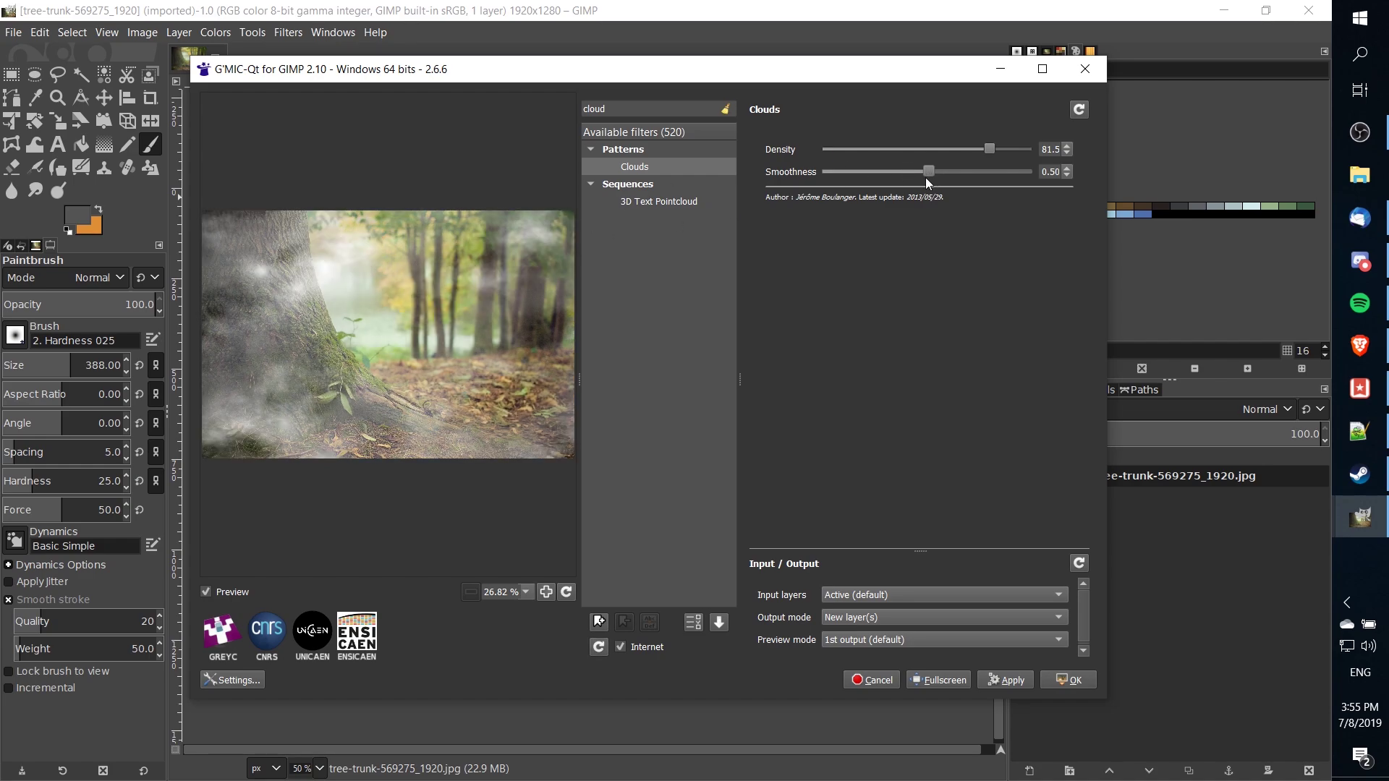
left_click_drag(929, 175, 925, 175)
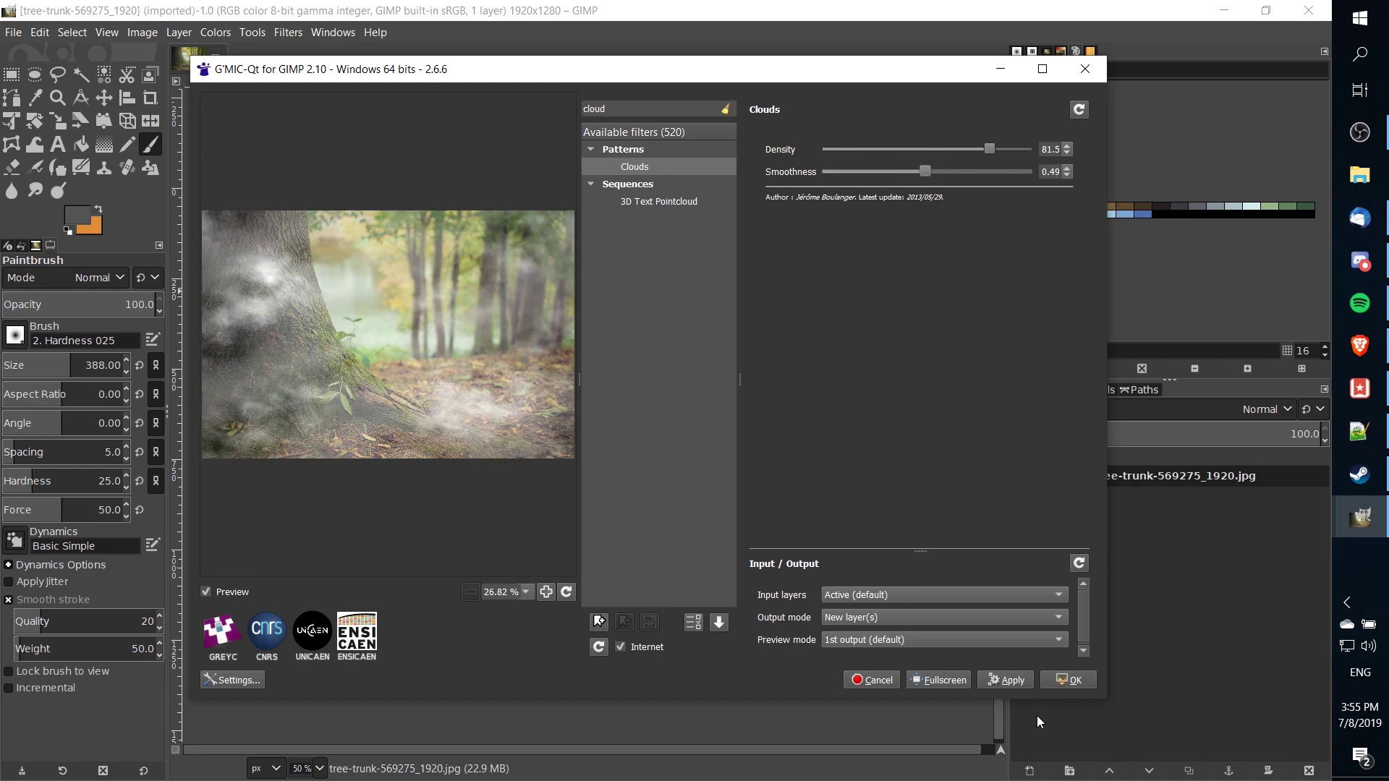
left_click(1031, 679)
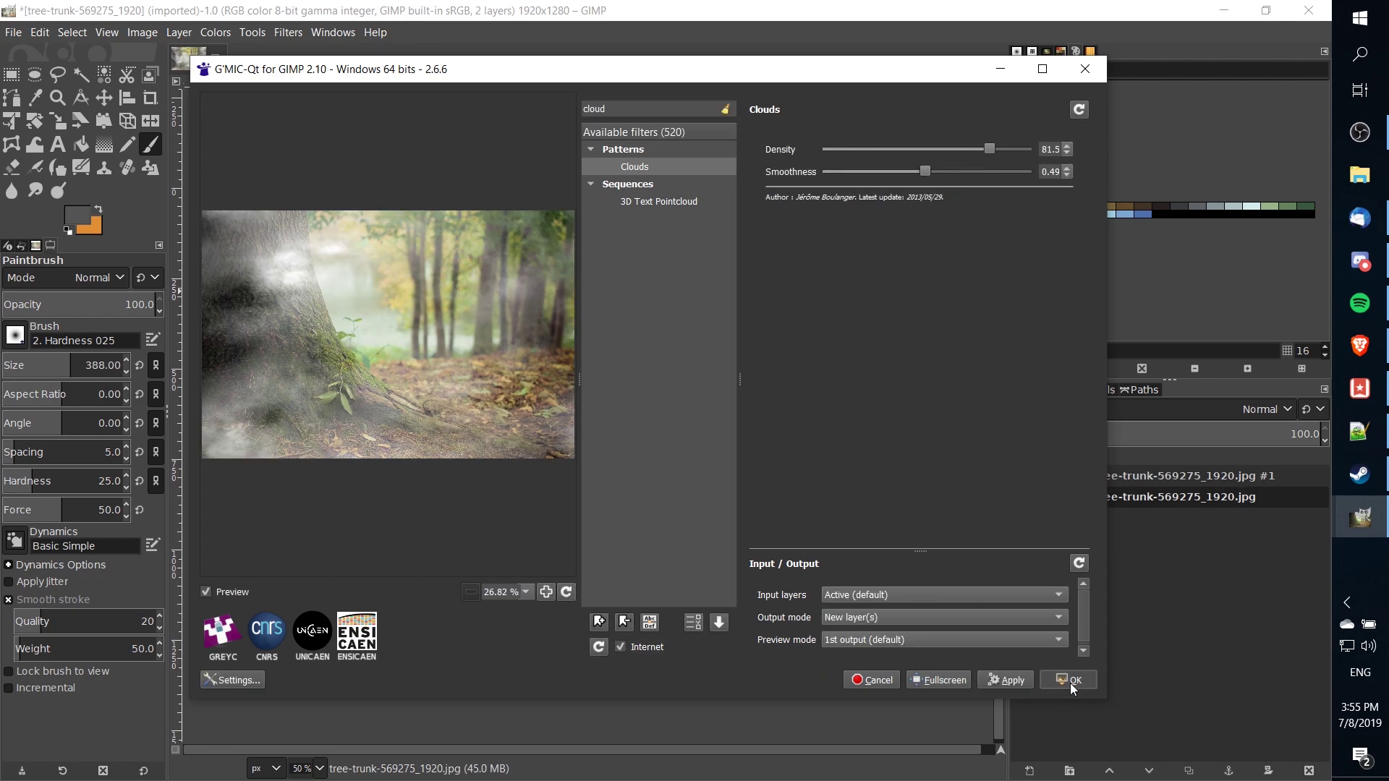
left_click(1070, 682)
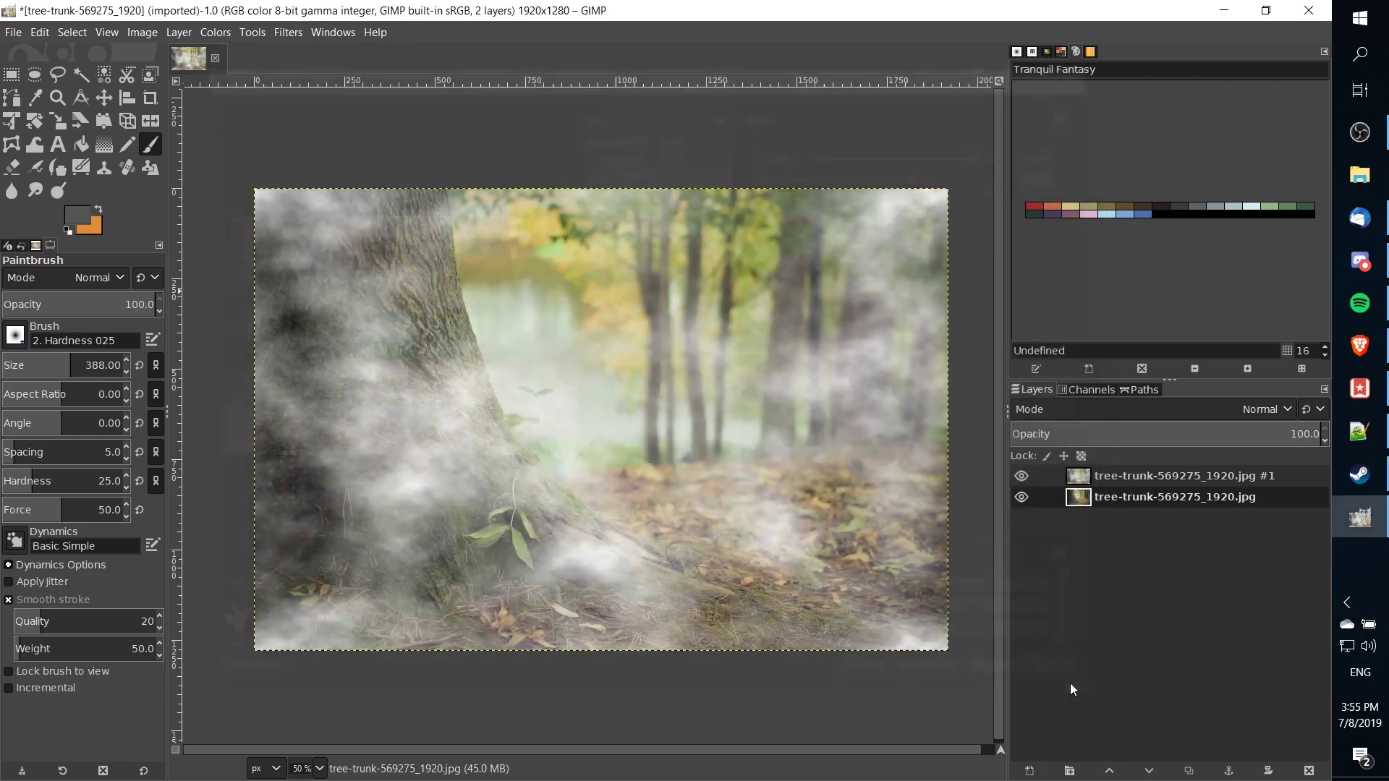
Lower the opacity of the cloud layer "tree-trunk-569275_1920.jpg #1" to 75.3
left_click(1173, 477)
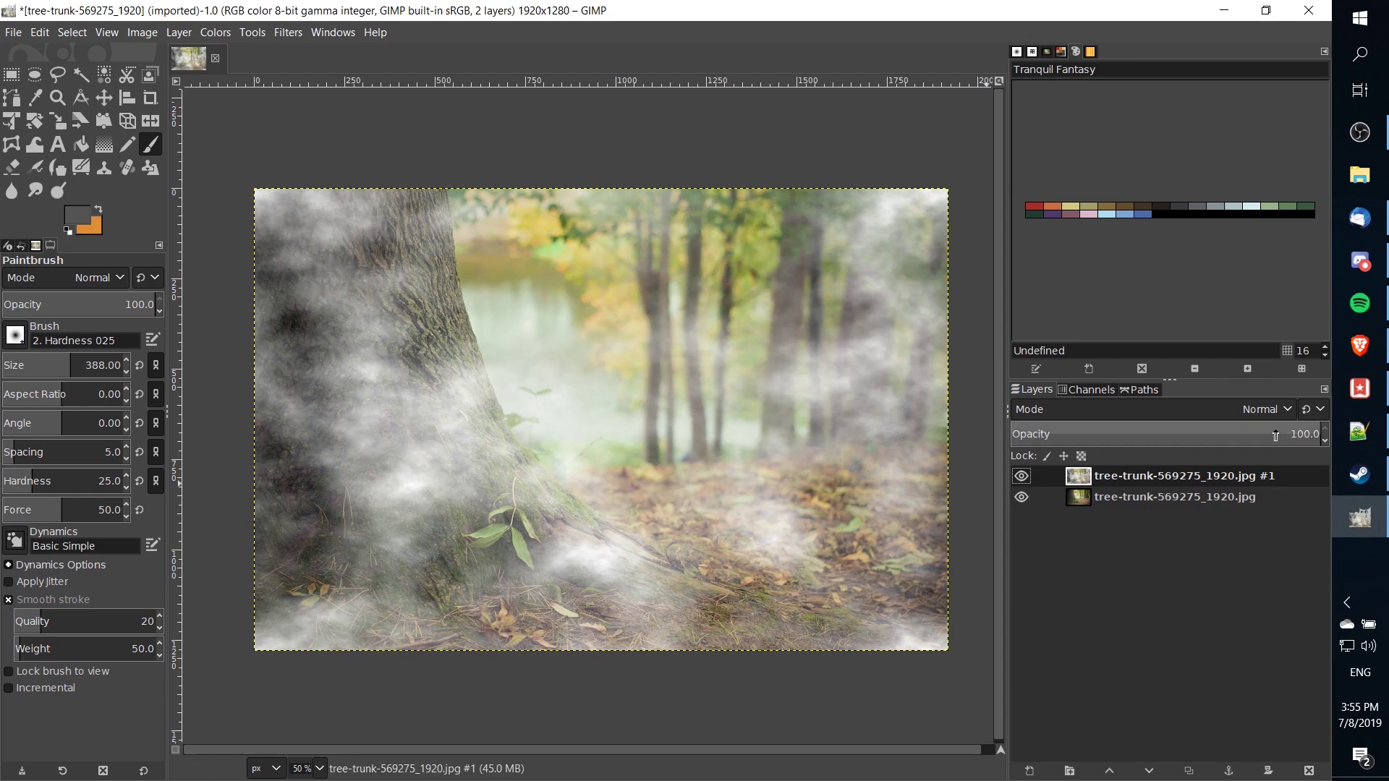
left_click_drag(1277, 434, 1209, 428)
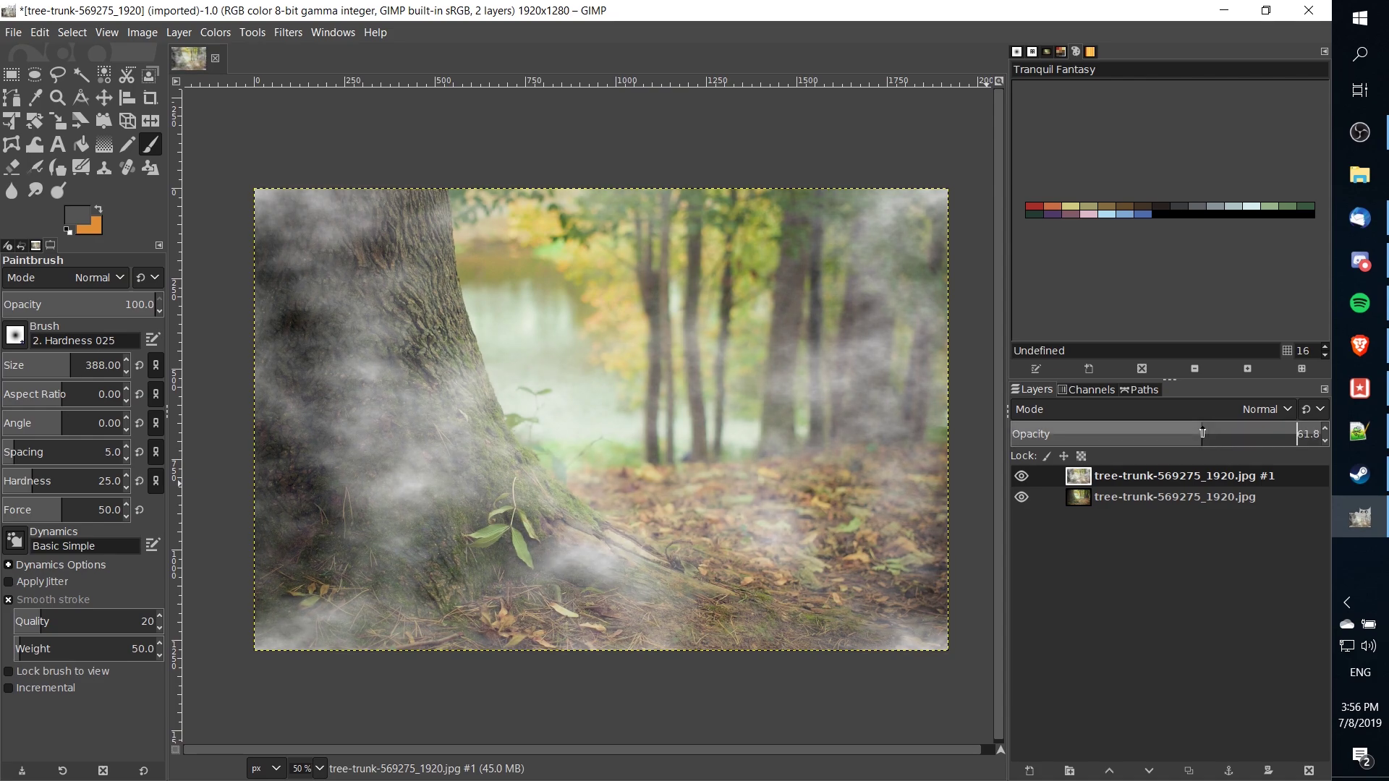
left_click_drag(1205, 428, 1246, 435)
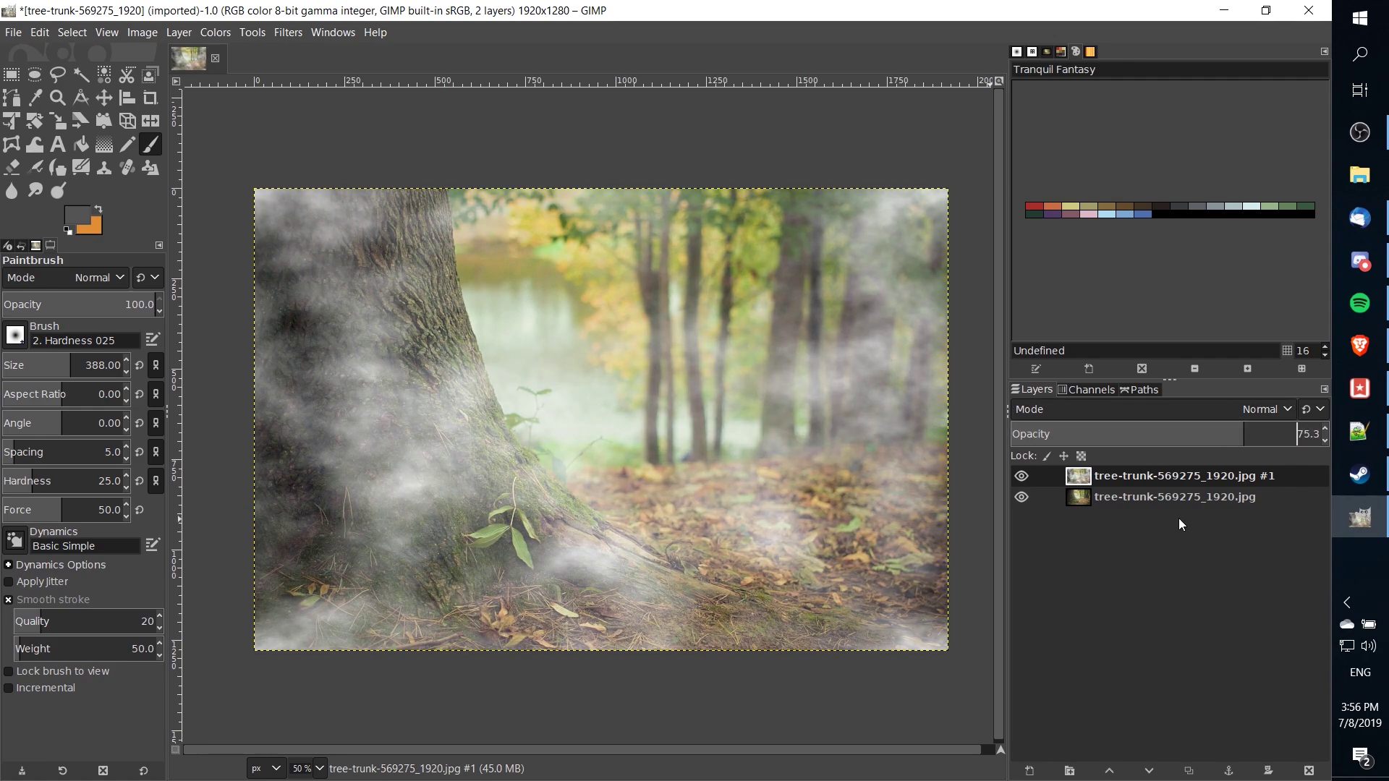
Add a White (full opacity) layer mask to the cloud layer
right_click(1117, 476)
left_click(1191, 354)
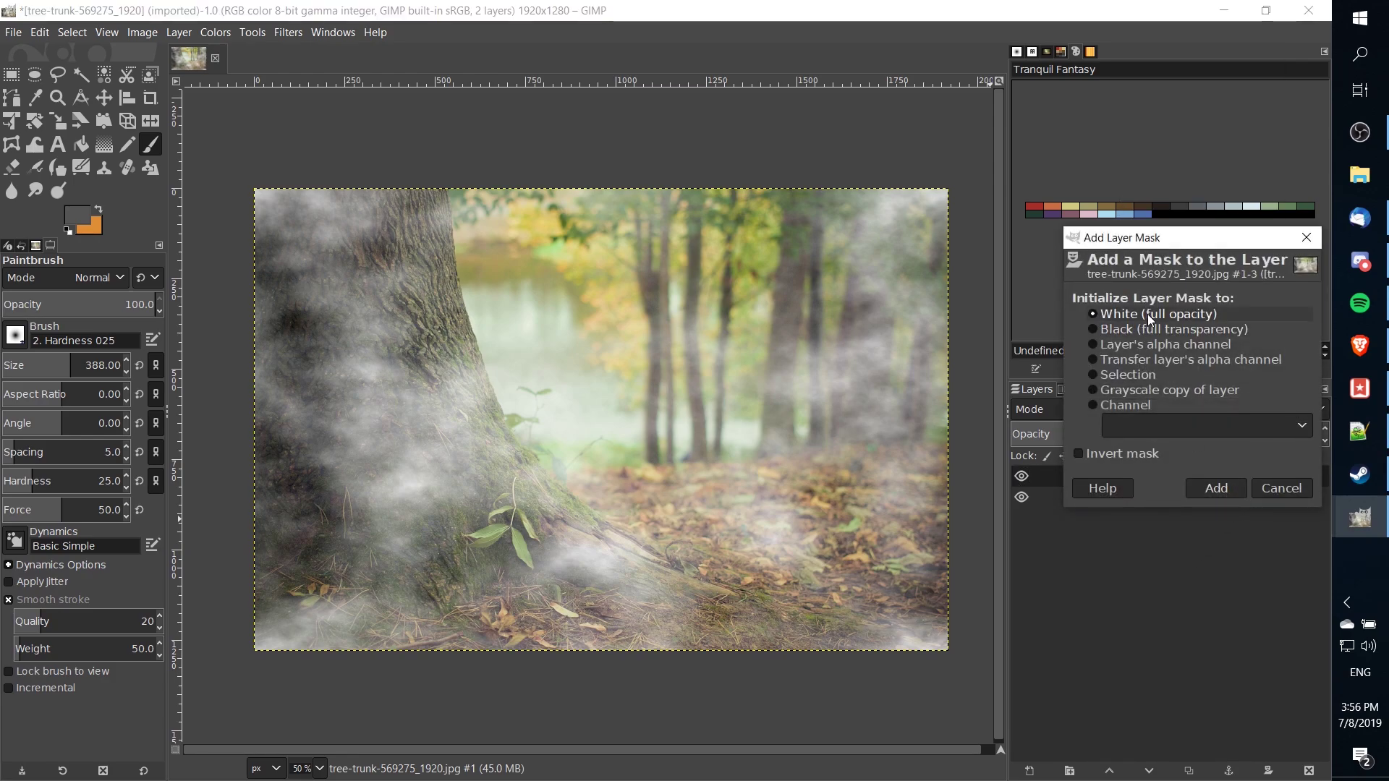
left_click(1217, 489)
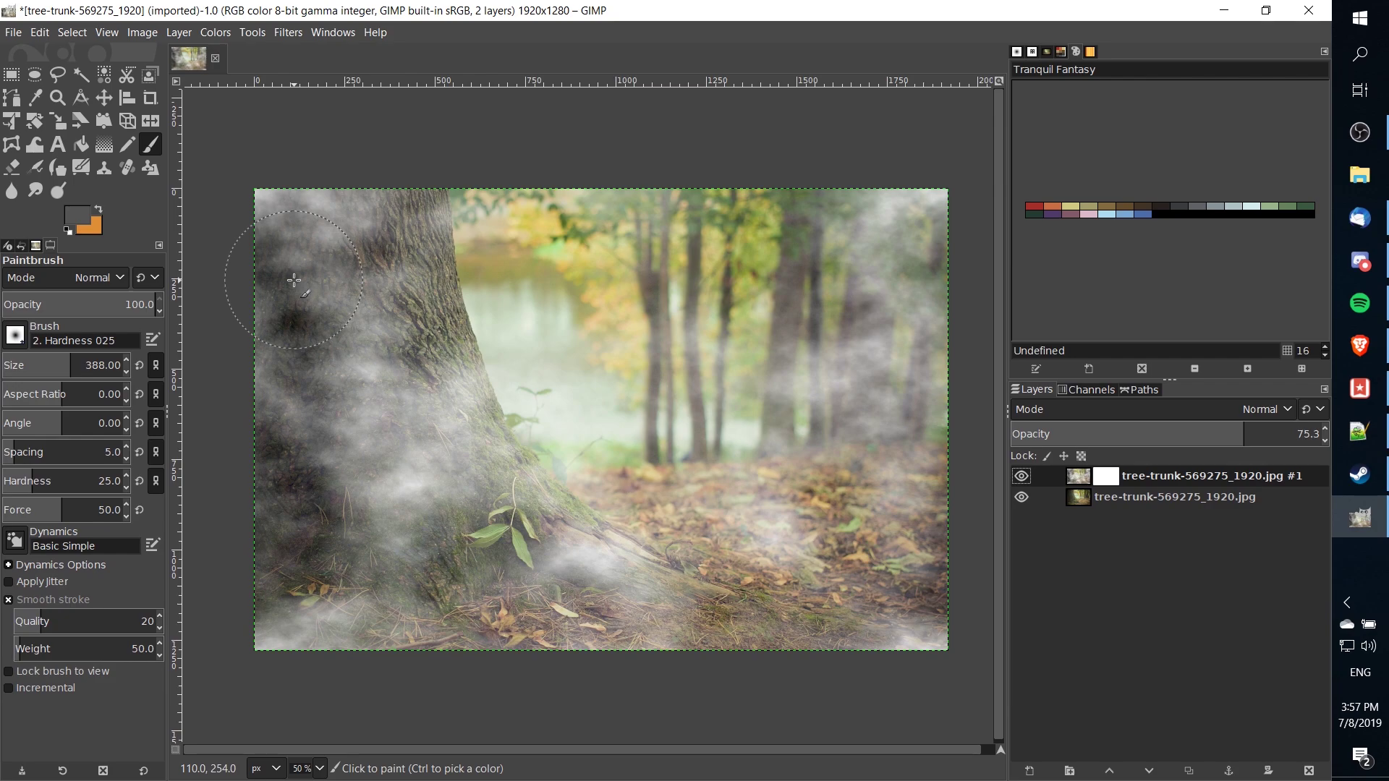
Set the foreground color to black (000000) and paint on the mask over the tree trunk to hide the fog there
left_click(76, 215)
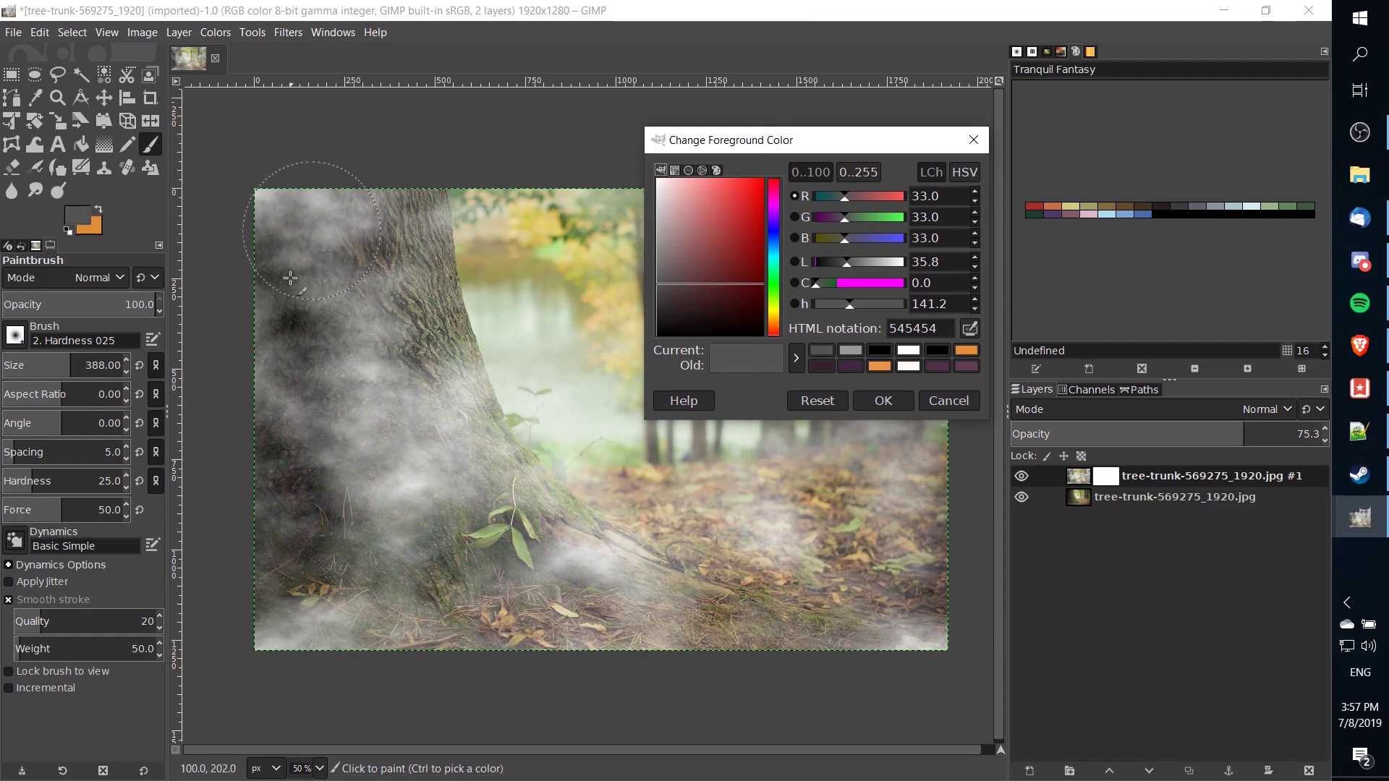
left_click_drag(735, 314, 610, 350)
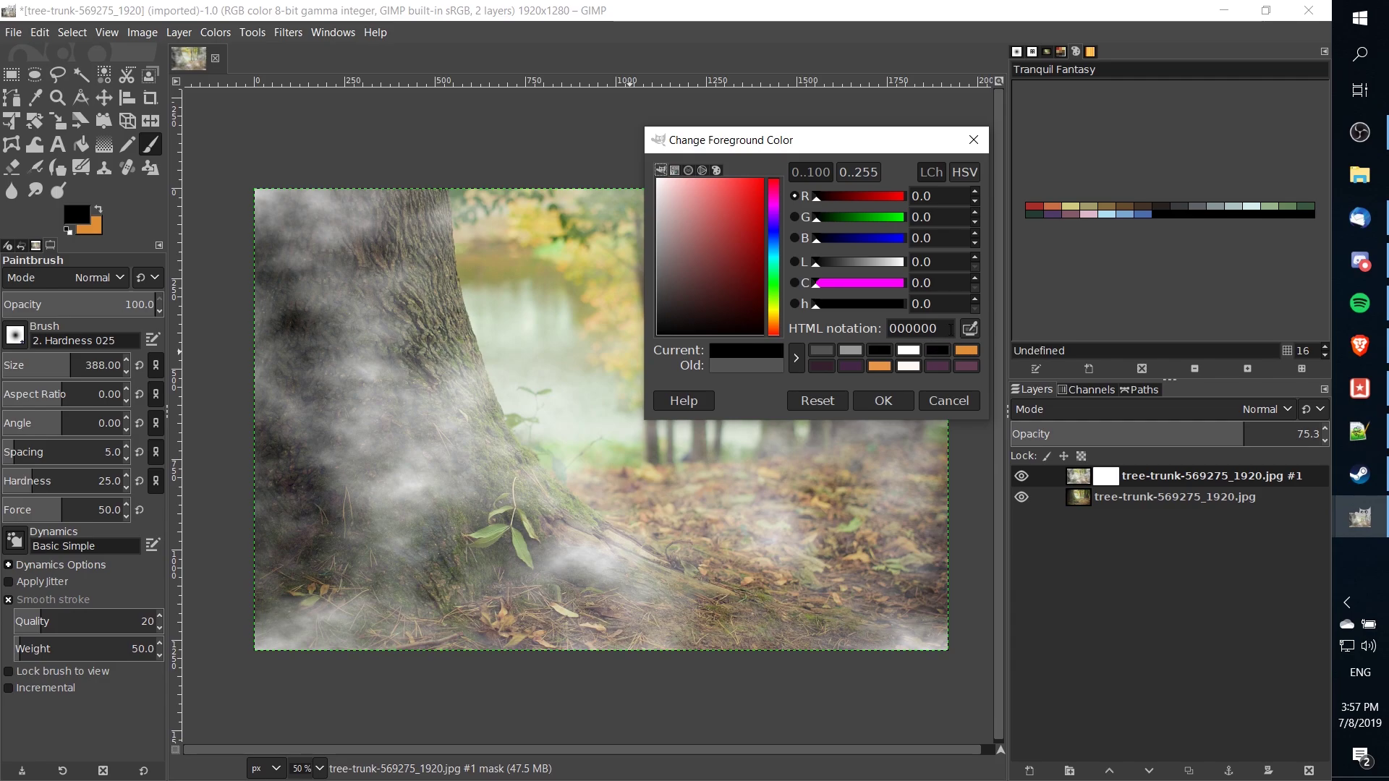
left_click_drag(939, 329, 890, 330)
key("Return")
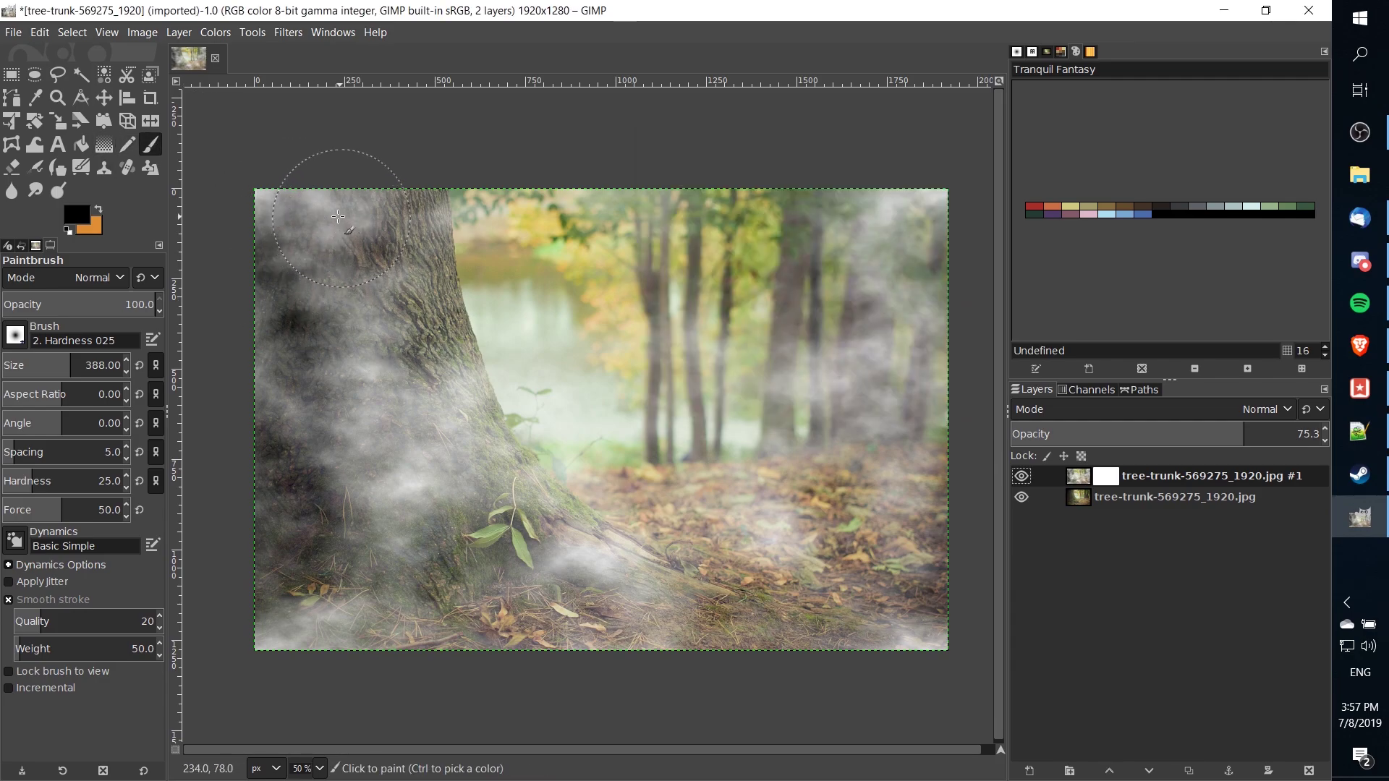
mouse_move(322, 217)
left_mouse_down()
mouse_move(294, 210)
mouse_move(282, 232)
mouse_move(345, 228)
mouse_move(341, 248)
mouse_move(257, 248)
mouse_move(268, 582)
mouse_move(301, 531)
mouse_move(376, 507)
mouse_move(325, 338)
mouse_move(420, 304)
left_mouse_up()
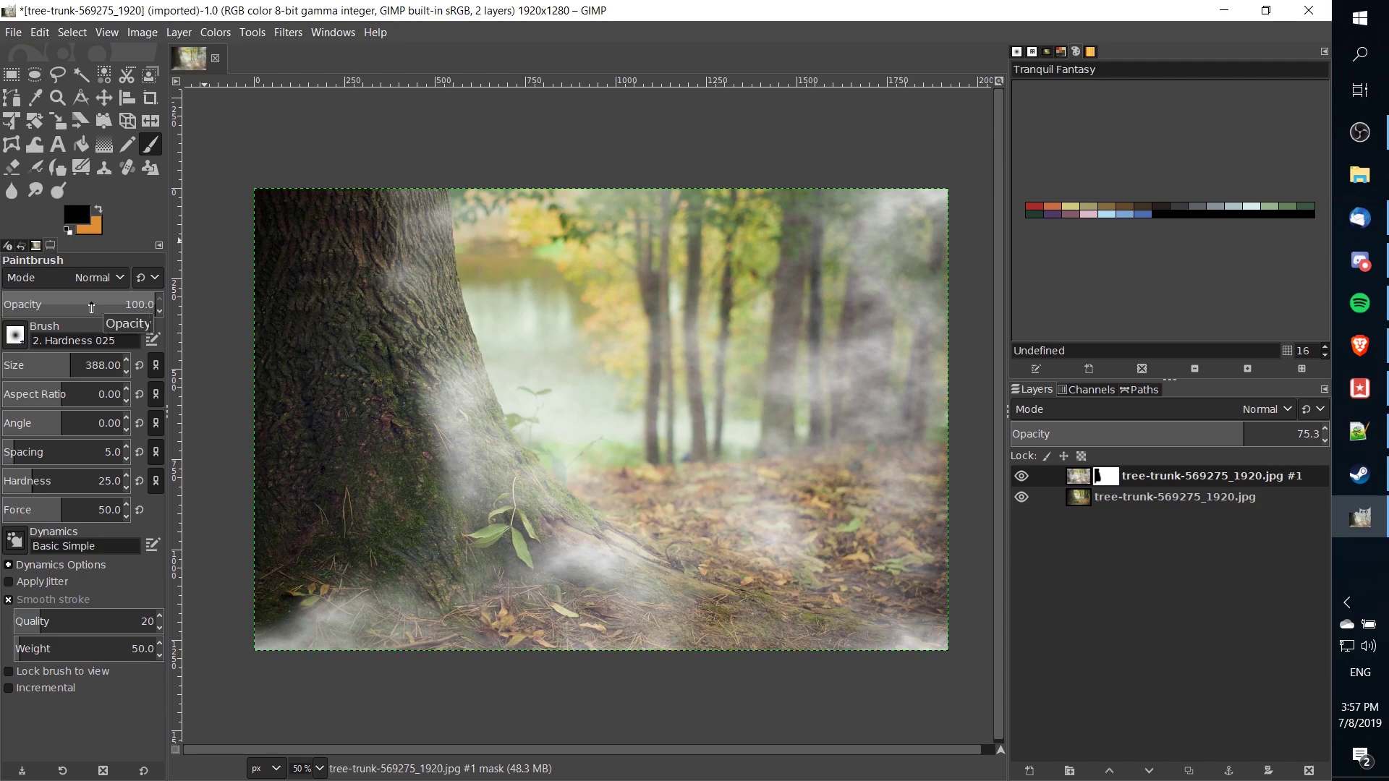
Set the foreground color to gray (575757) and paint on the mask over the trunk and the ground at its base
left_click(76, 215)
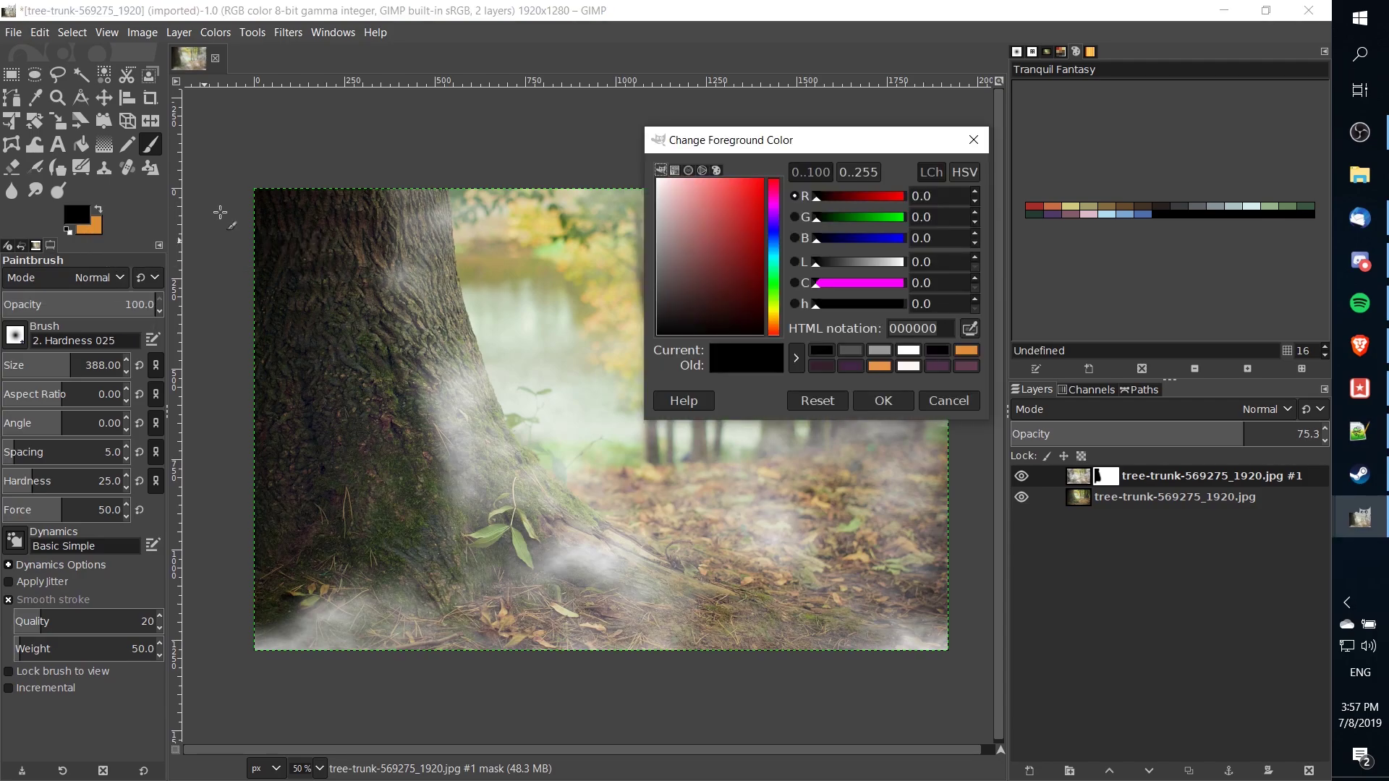
left_click_drag(660, 283, 640, 282)
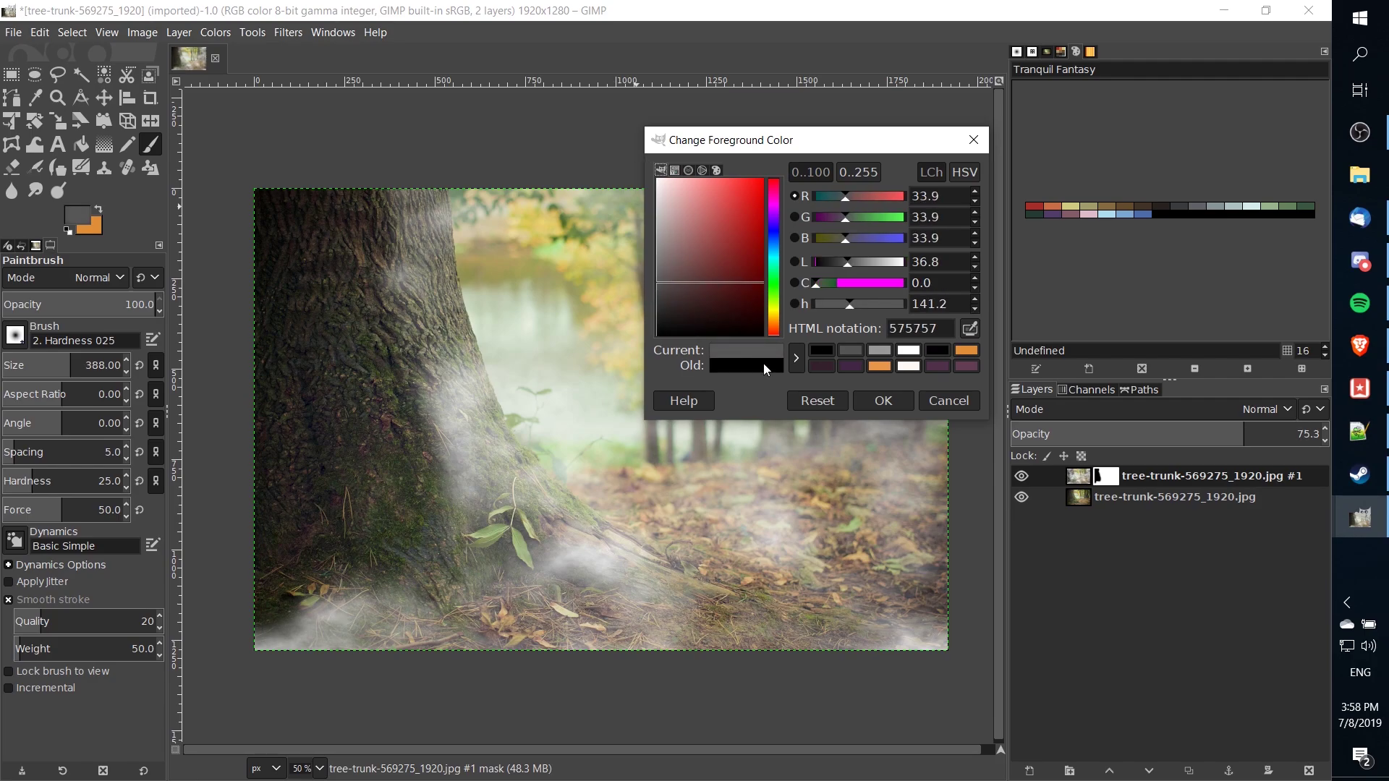
left_click(884, 400)
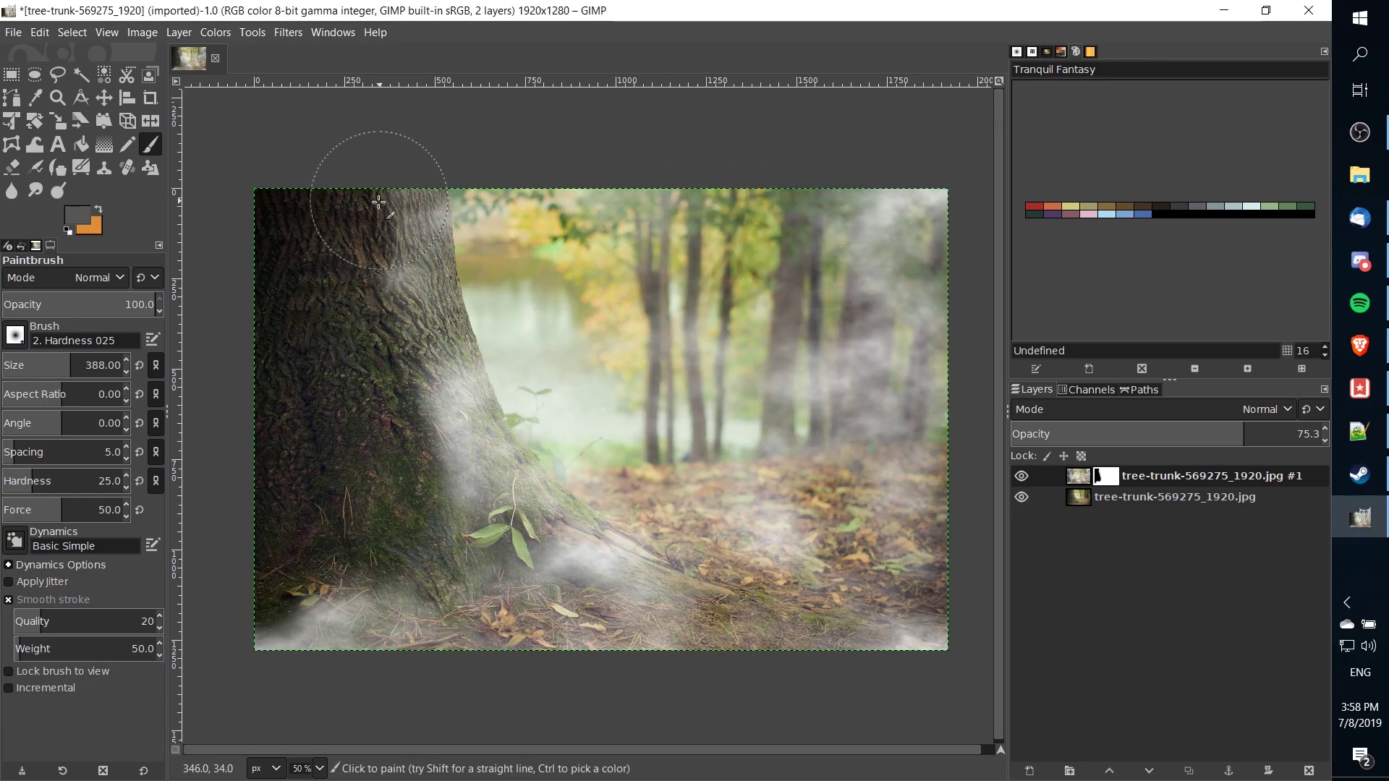
mouse_move(374, 207)
left_mouse_down()
mouse_move(413, 566)
mouse_move(324, 555)
mouse_move(269, 607)
mouse_move(249, 570)
mouse_move(305, 412)
left_mouse_up()
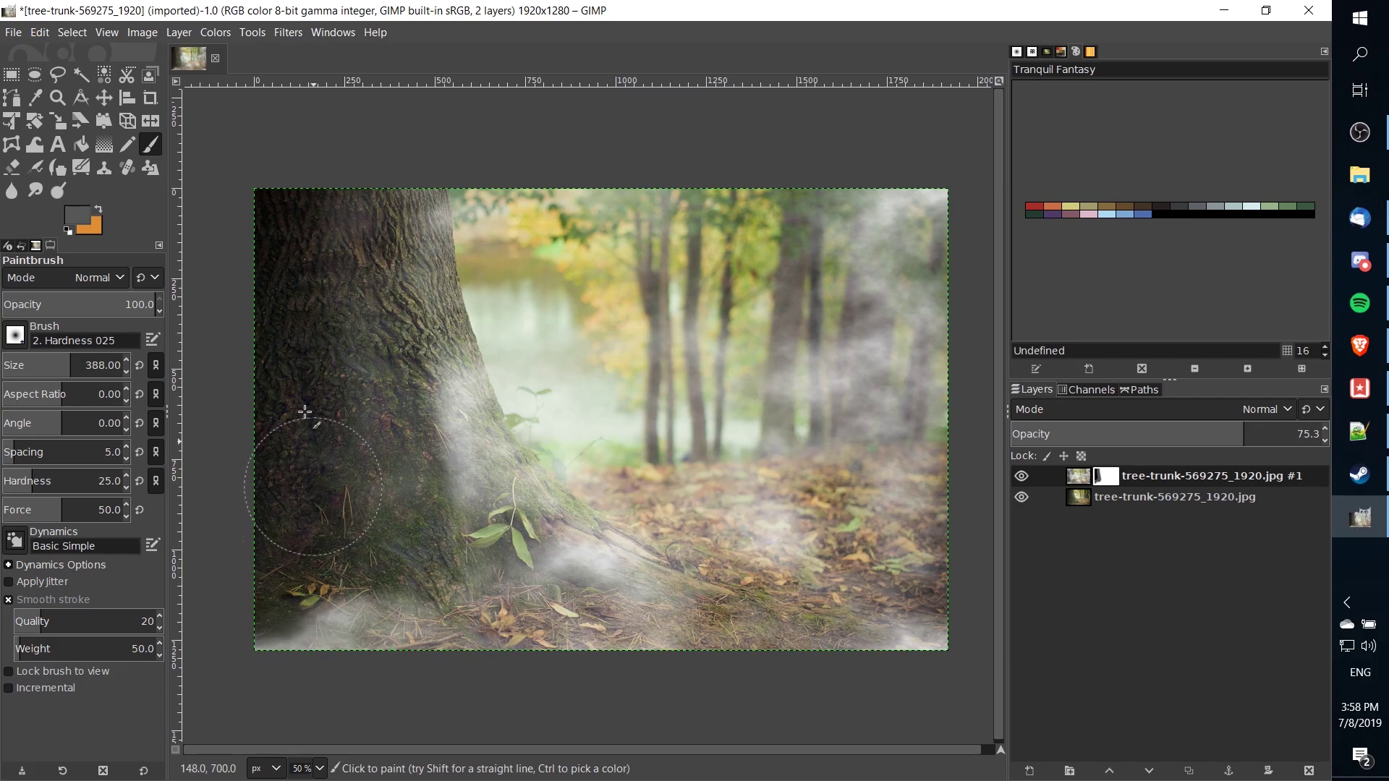
mouse_move(474, 579)
left_mouse_down()
mouse_move(408, 428)
mouse_move(557, 557)
mouse_move(901, 637)
mouse_move(557, 655)
left_mouse_up()
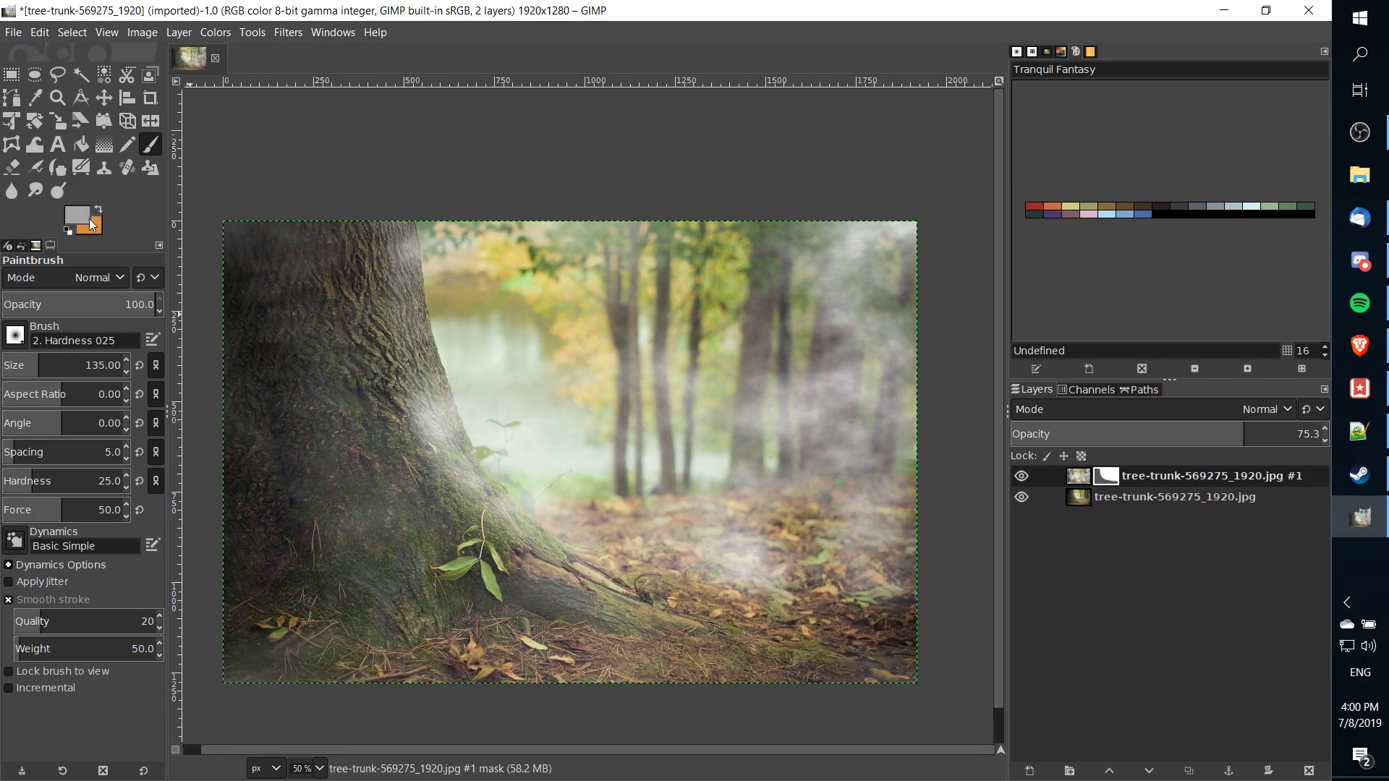
Set the foreground and background pair to black (000000) and white (ffffff)
left_click(79, 219)
left_click_drag(708, 290, 613, 370)
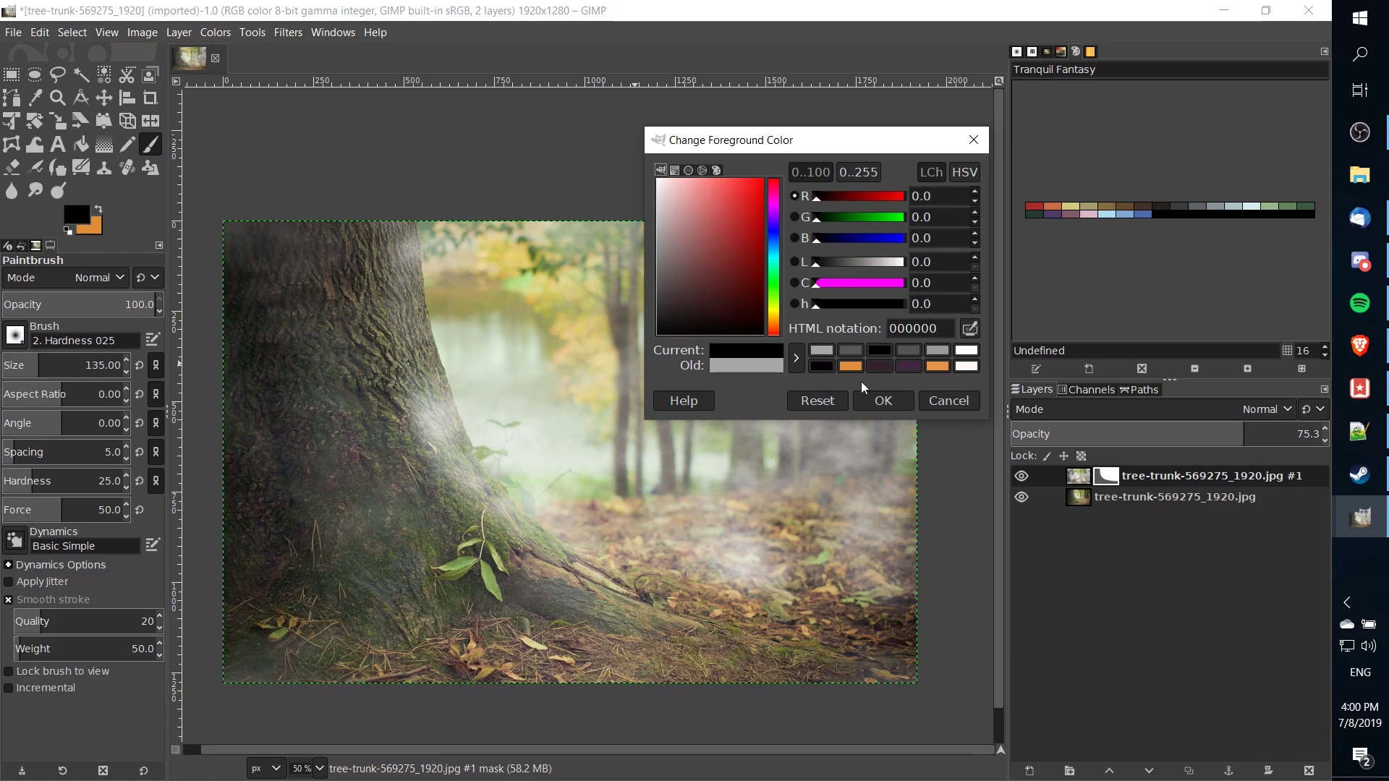
left_click(902, 397)
key("x")
left_click(78, 213)
left_click_drag(676, 281, 618, 123)
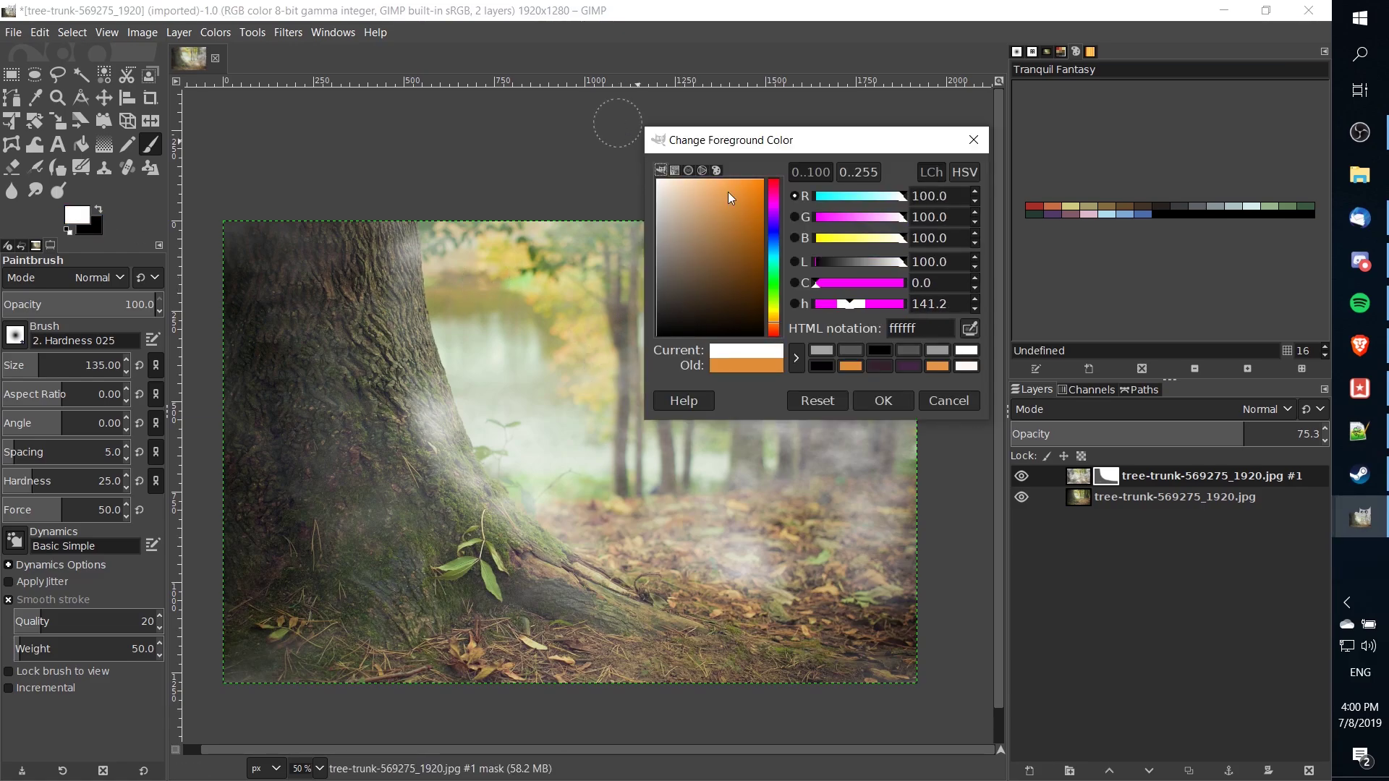
left_click(886, 397)
Reduce the Paintbrush opacity to 50.5 and swap the foreground and background colors
mouse_move(97, 305)
left_mouse_down()
mouse_move(46, 305)
mouse_move(80, 302)
left_mouse_up()
key("x")
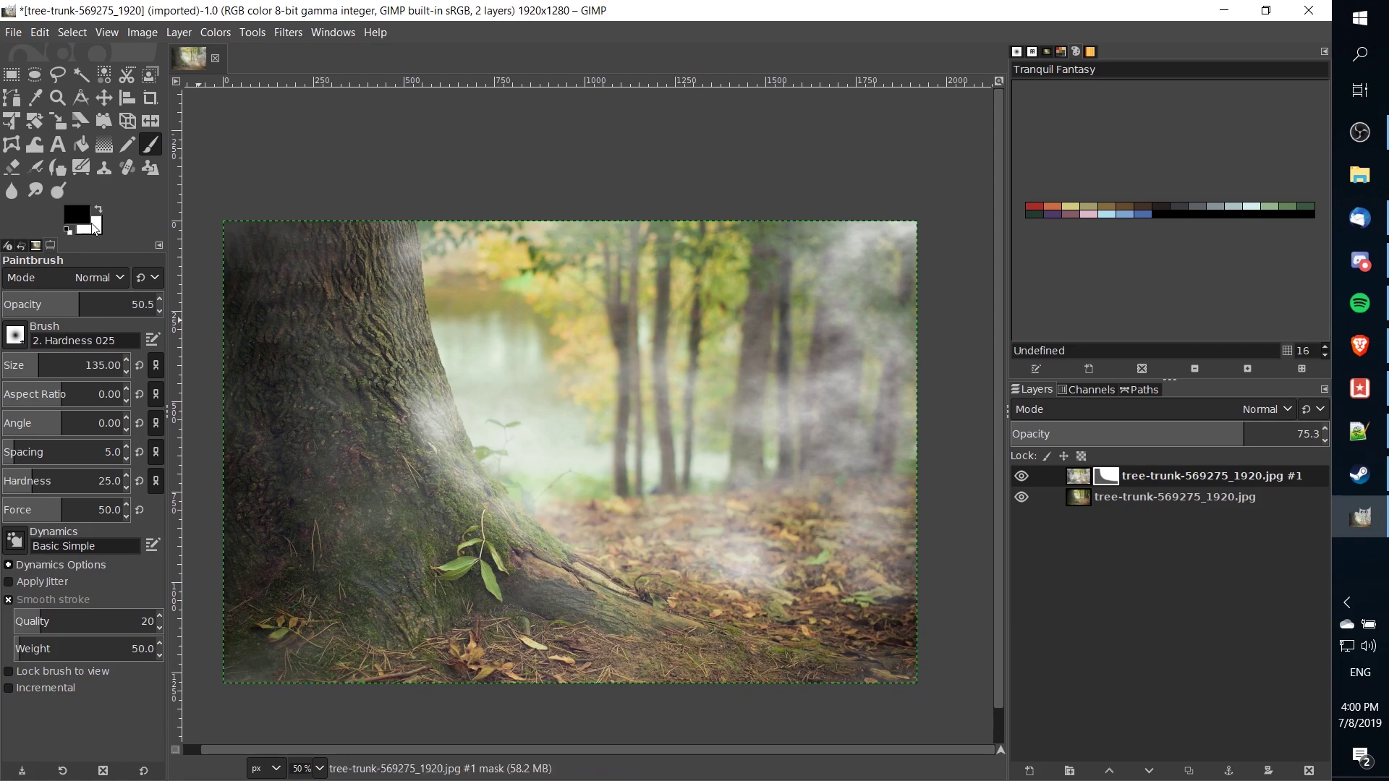
key("x")
key("x")
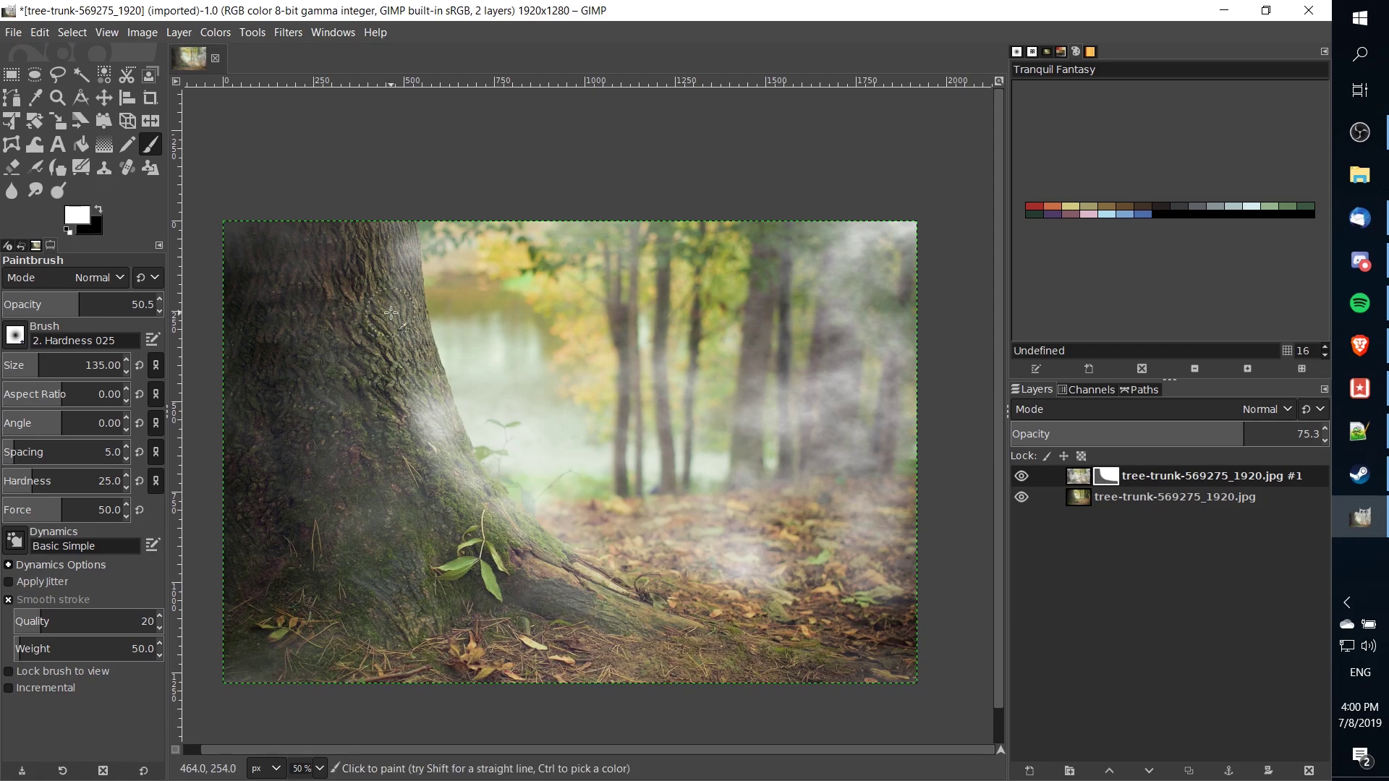
Paint the mask black along the trunk's edge and over the fallen leaves, and white where the ground meets the background trees
key("x")
mouse_move(433, 282)
left_mouse_down()
mouse_move(474, 483)
mouse_move(671, 604)
mouse_move(555, 557)
mouse_move(931, 571)
mouse_move(758, 577)
mouse_move(573, 542)
mouse_move(921, 543)
mouse_move(551, 534)
mouse_move(968, 532)
mouse_move(562, 507)
mouse_move(895, 504)
mouse_move(539, 515)
mouse_move(905, 498)
left_mouse_up()
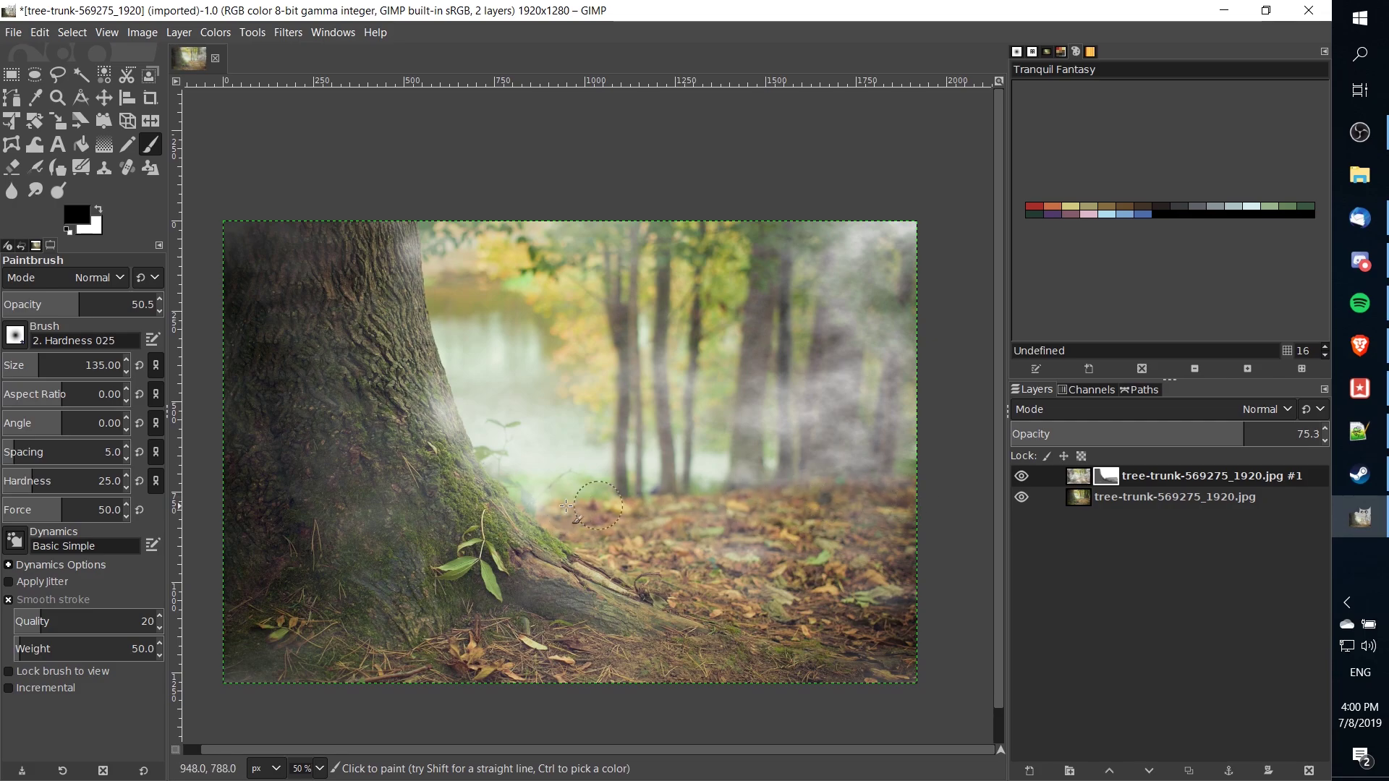
key("x")
mouse_move(546, 466)
left_mouse_down()
mouse_move(533, 459)
mouse_move(830, 472)
left_mouse_up()
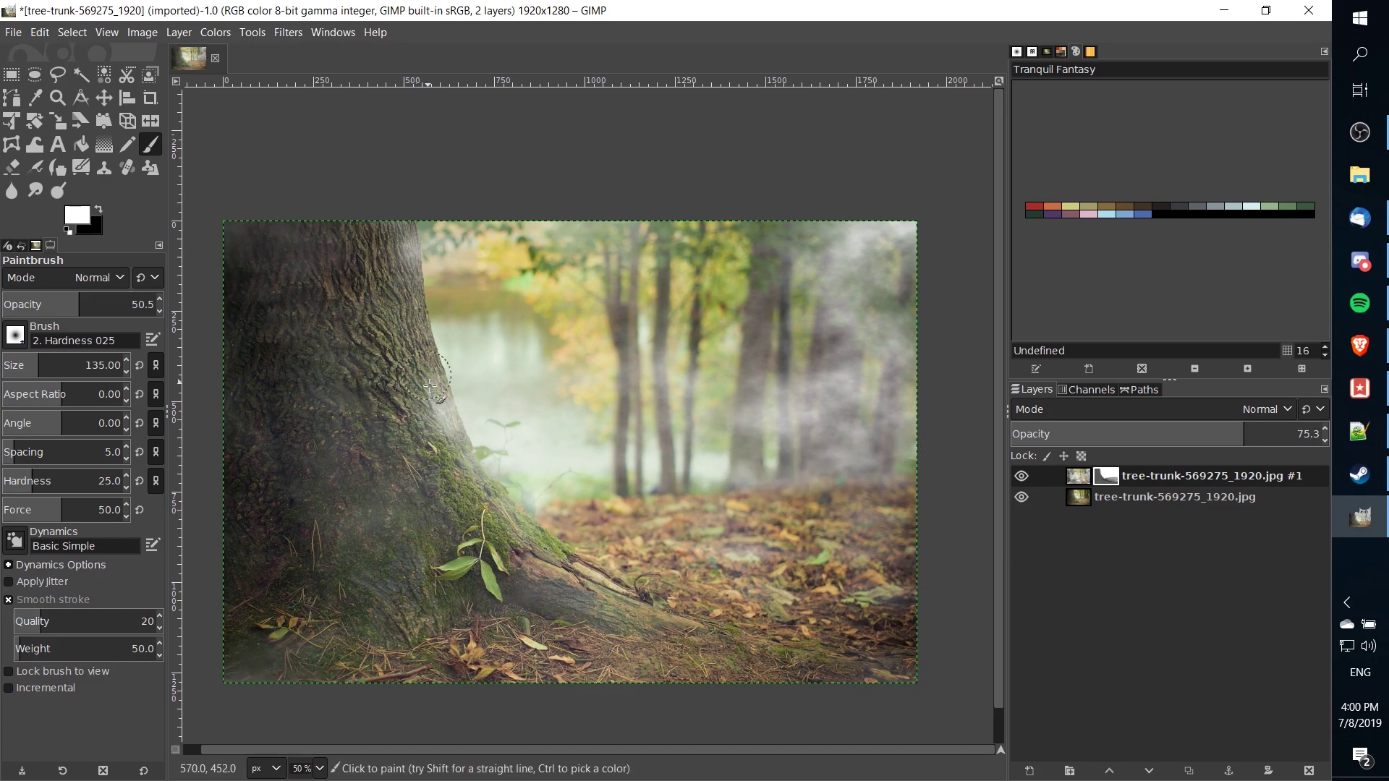
Swap the foreground color to black and paint the mask along the trunk's edge down to the mossy roots
key("x")
left_click_drag(432, 391, 491, 516)
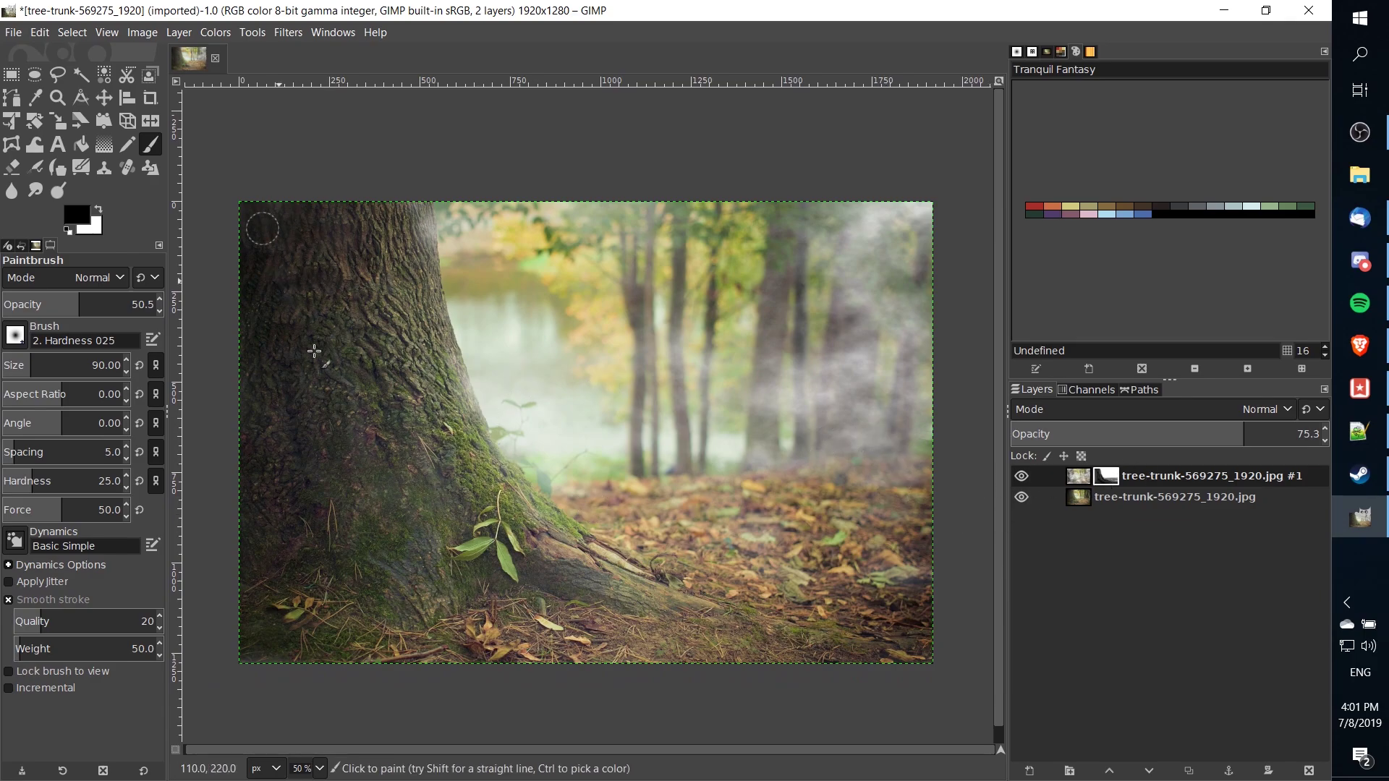
Show the fog layer's mask on the canvas and paint black over the gray patches on the trunk and the leafy ground
right_click(1109, 480)
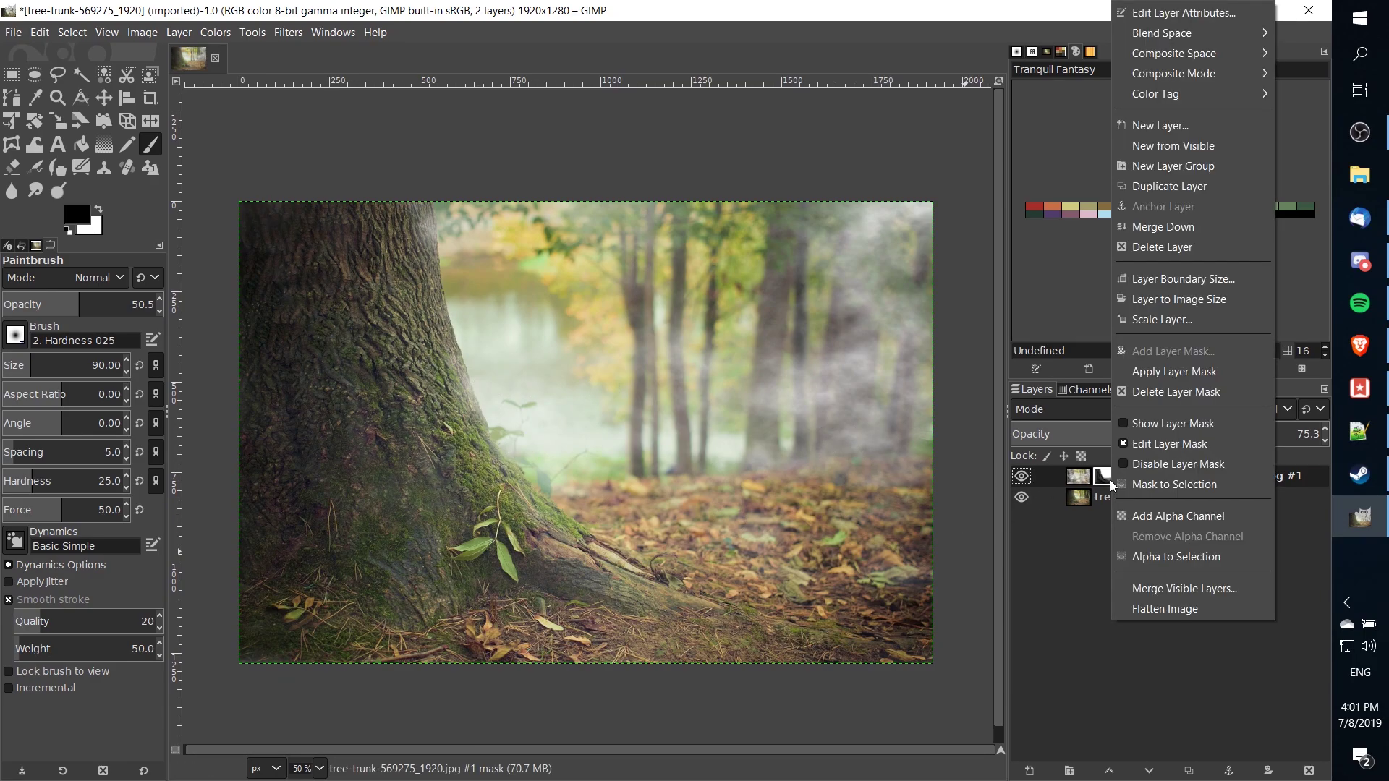
left_click(1143, 424)
left_click_drag(779, 593, 809, 608)
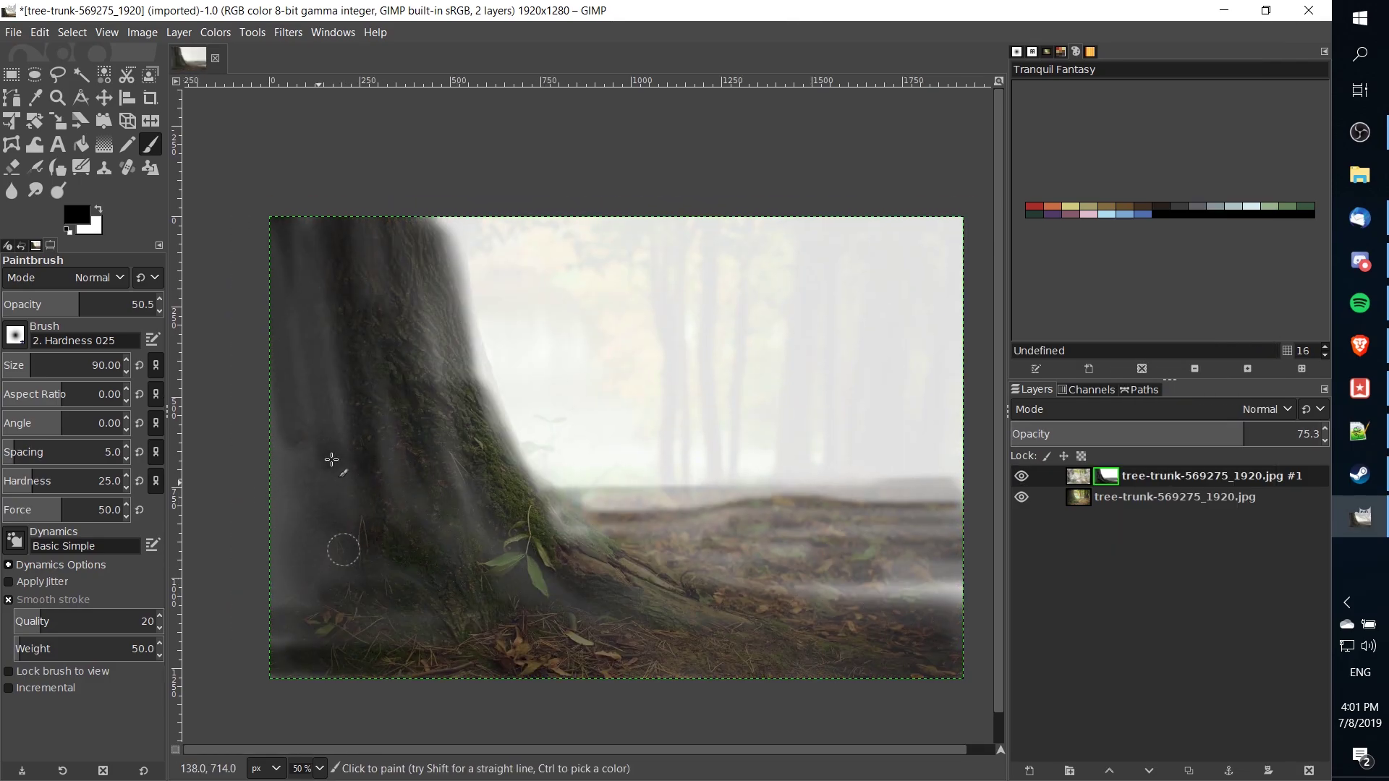
left_click_drag(492, 556, 468, 552)
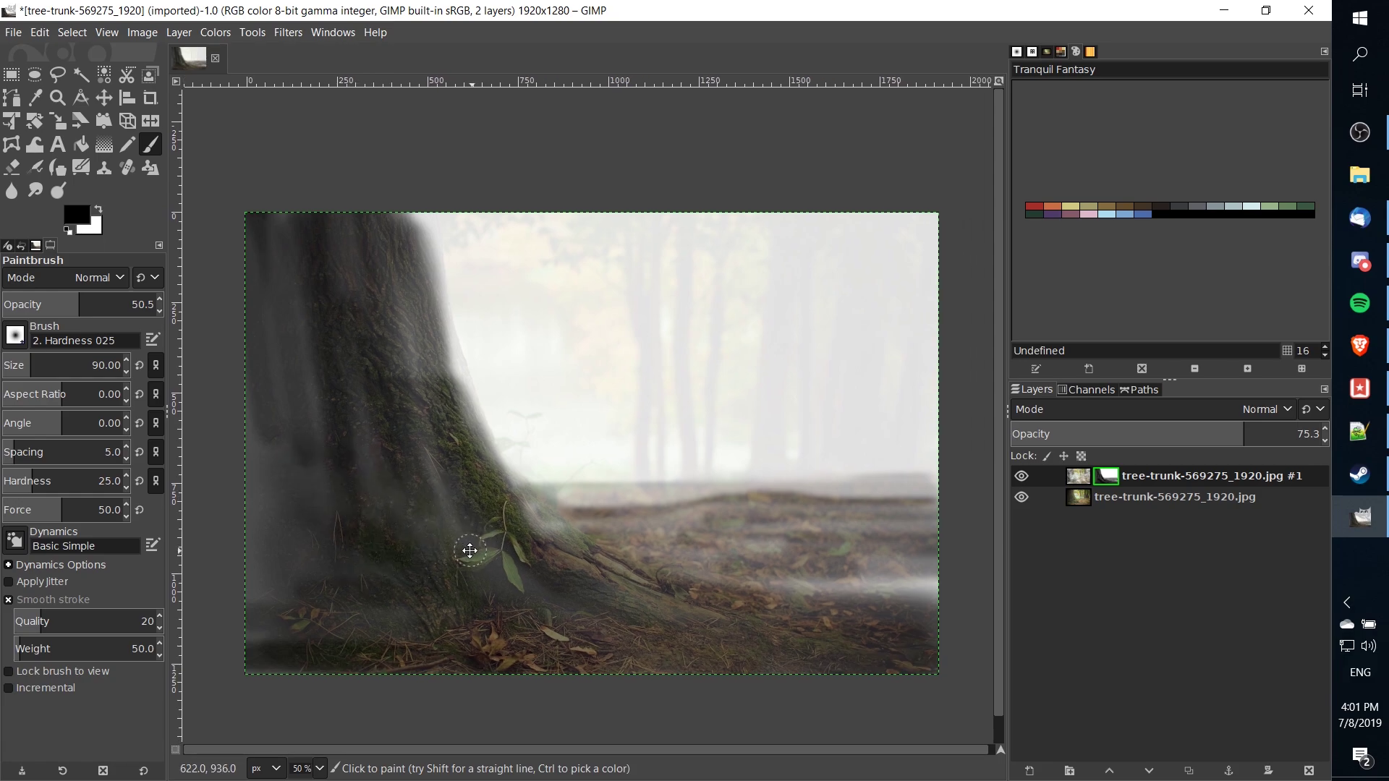
mouse_move(400, 269)
left_mouse_down()
mouse_move(410, 376)
mouse_move(470, 561)
mouse_move(550, 594)
mouse_move(438, 524)
mouse_move(353, 515)
mouse_move(351, 579)
mouse_move(340, 307)
mouse_move(384, 311)
mouse_move(258, 336)
mouse_move(332, 527)
mouse_move(304, 615)
left_mouse_up()
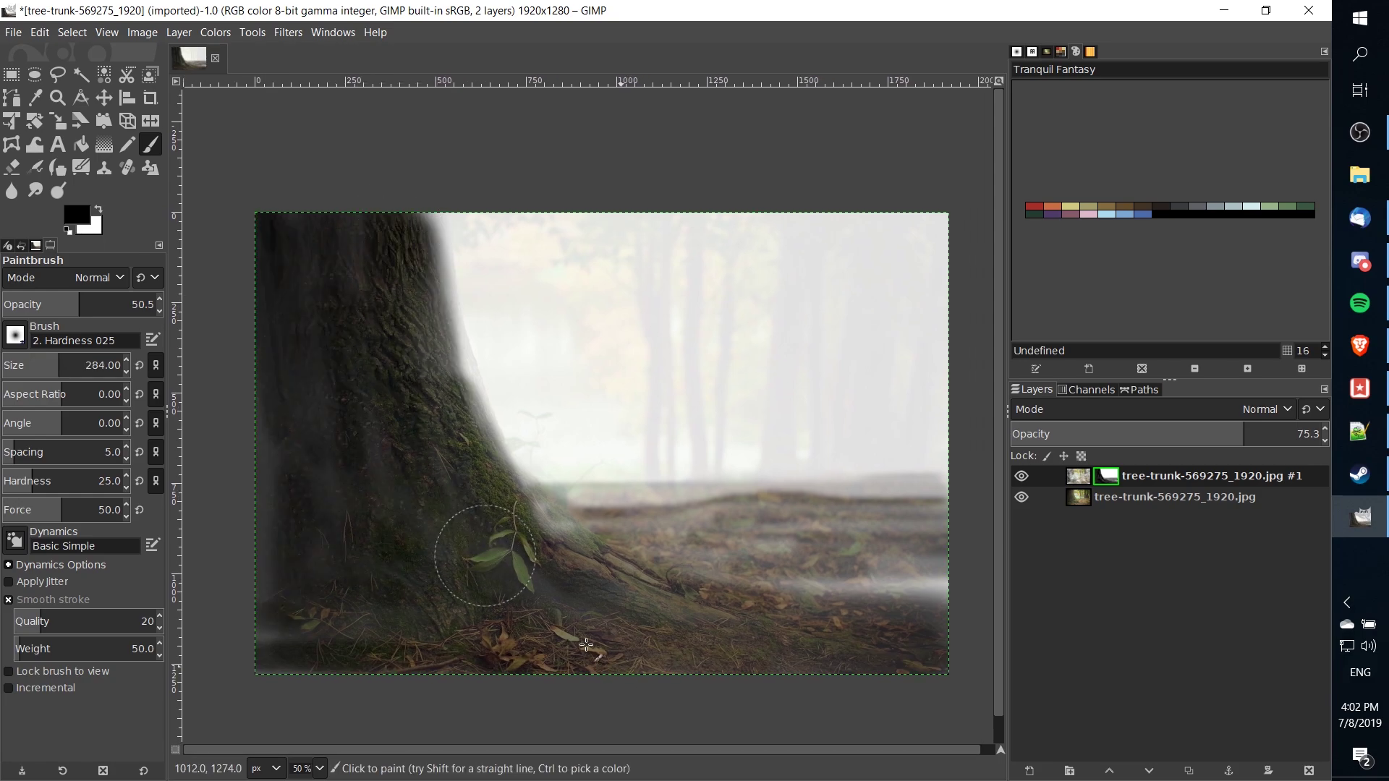
mouse_move(742, 574)
left_mouse_down()
mouse_move(923, 589)
mouse_move(855, 606)
mouse_move(949, 591)
mouse_move(856, 546)
left_mouse_up()
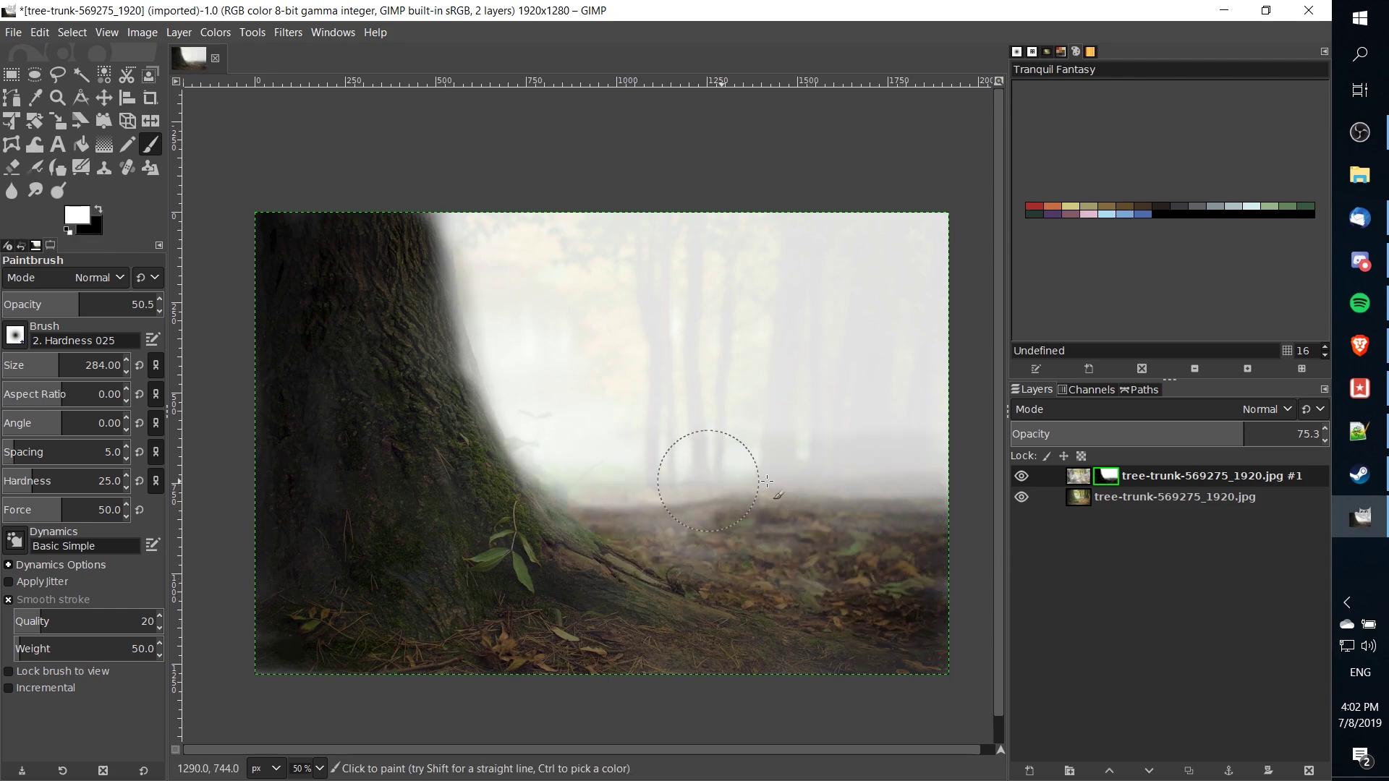
Set the Paintbrush opacity to 17 and paint the mask softly white over the ground's far edge and black along the background tree trunks
left_click(33, 303)
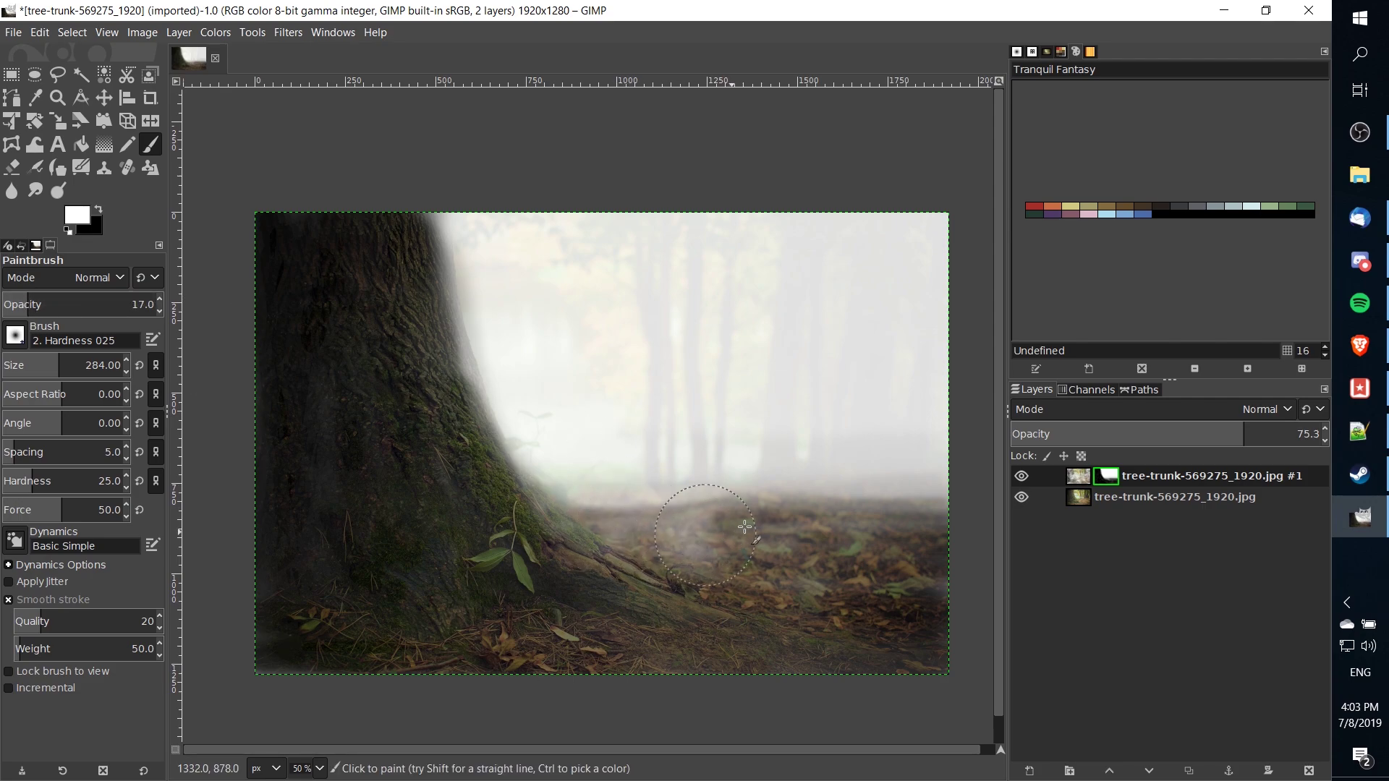
mouse_move(746, 527)
left_mouse_down()
mouse_move(822, 480)
mouse_move(735, 474)
left_mouse_up()
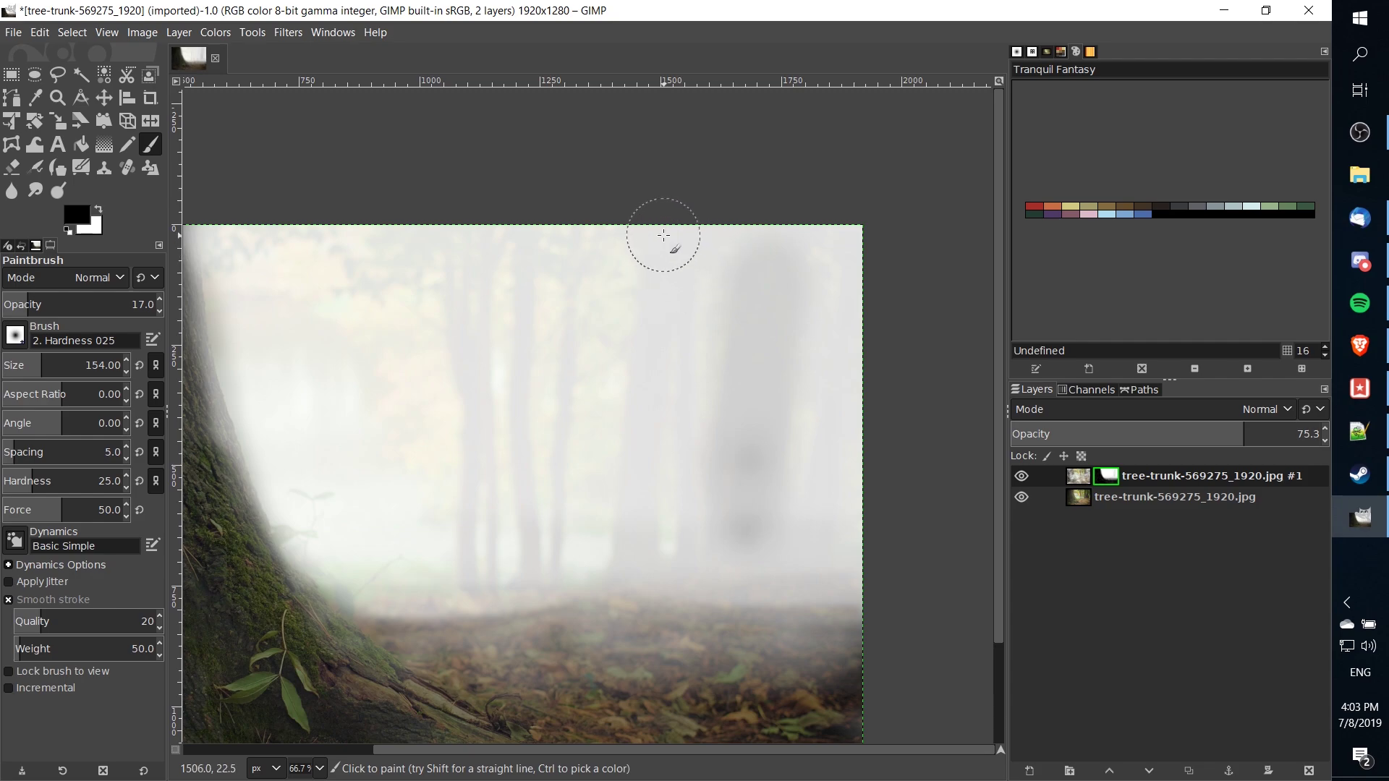
left_click_drag(664, 235, 633, 568)
left_click_drag(467, 246, 468, 548)
mouse_move(533, 229)
left_mouse_down()
mouse_move(514, 487)
mouse_move(545, 570)
mouse_move(558, 484)
left_mouse_up()
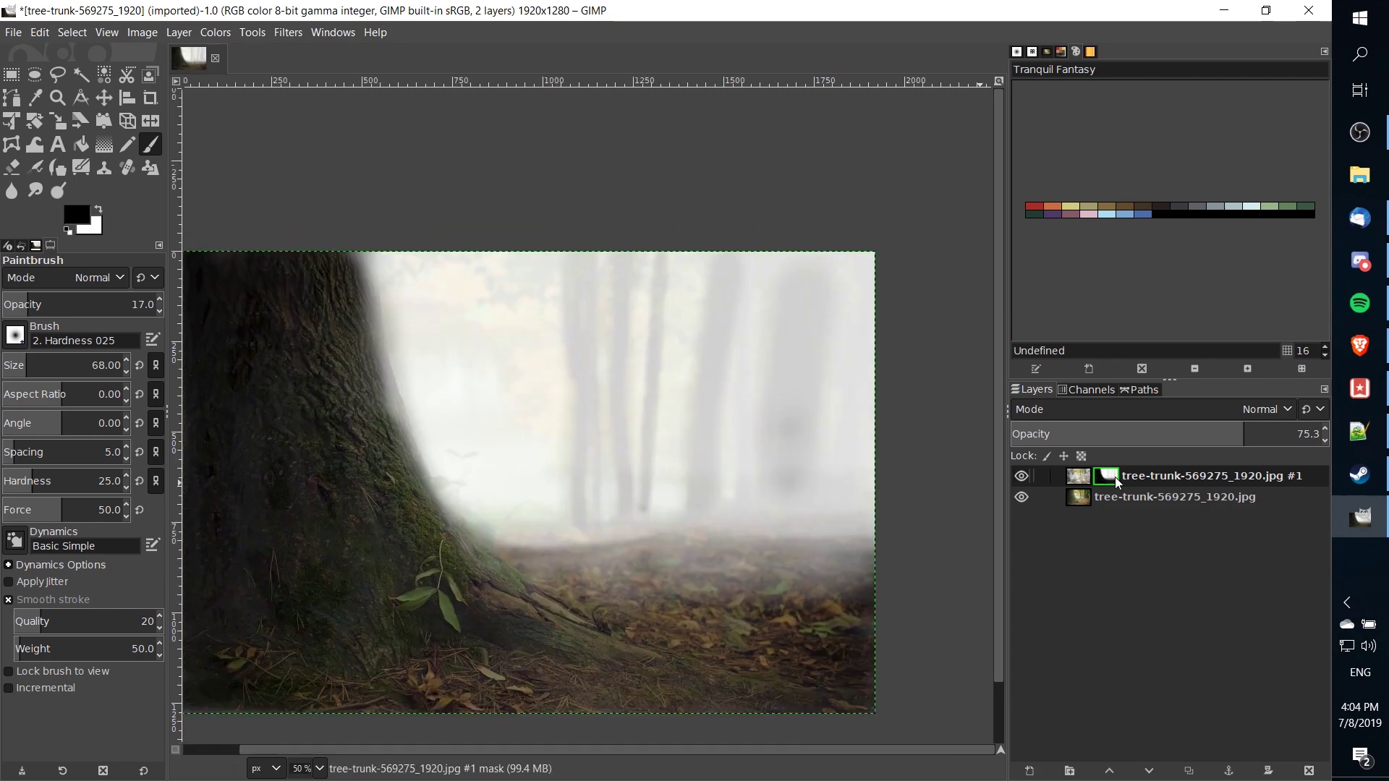
Turn off the layer mask display and set the fog layer's opacity to 87.6
right_click(1114, 477)
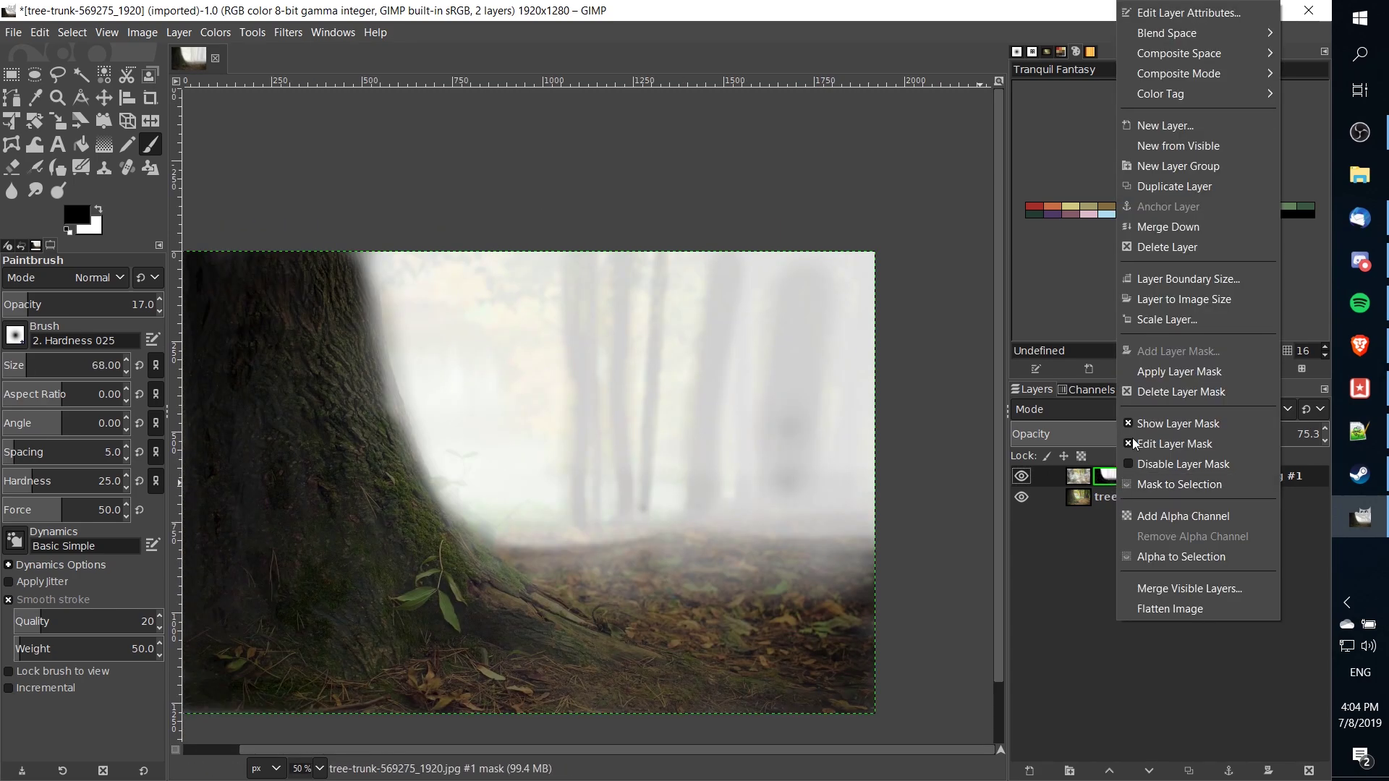
left_click(1174, 422)
left_click_drag(786, 472, 820, 444)
mouse_move(952, 484)
left_mouse_down()
mouse_move(893, 484)
mouse_move(911, 508)
mouse_move(931, 450)
mouse_move(951, 456)
left_mouse_up()
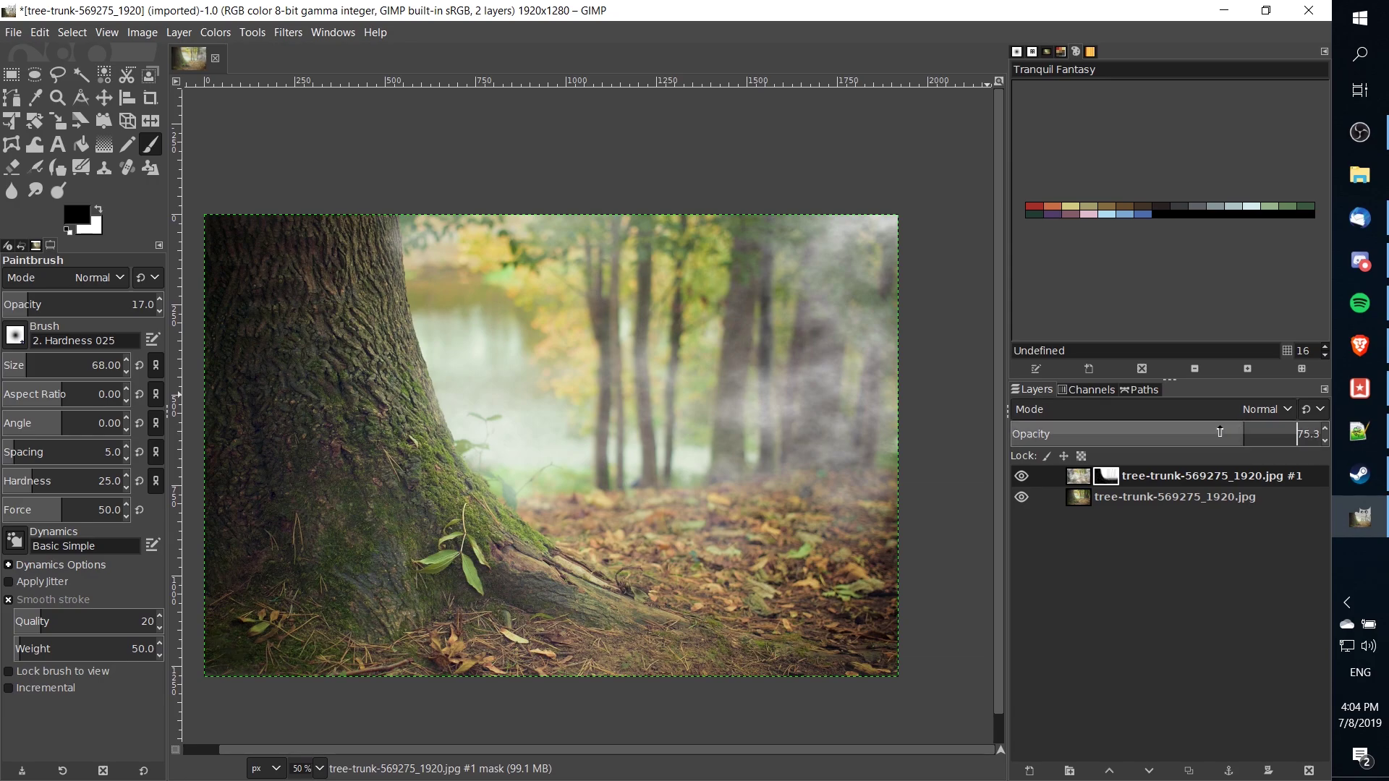
left_click_drag(1244, 436, 1324, 433)
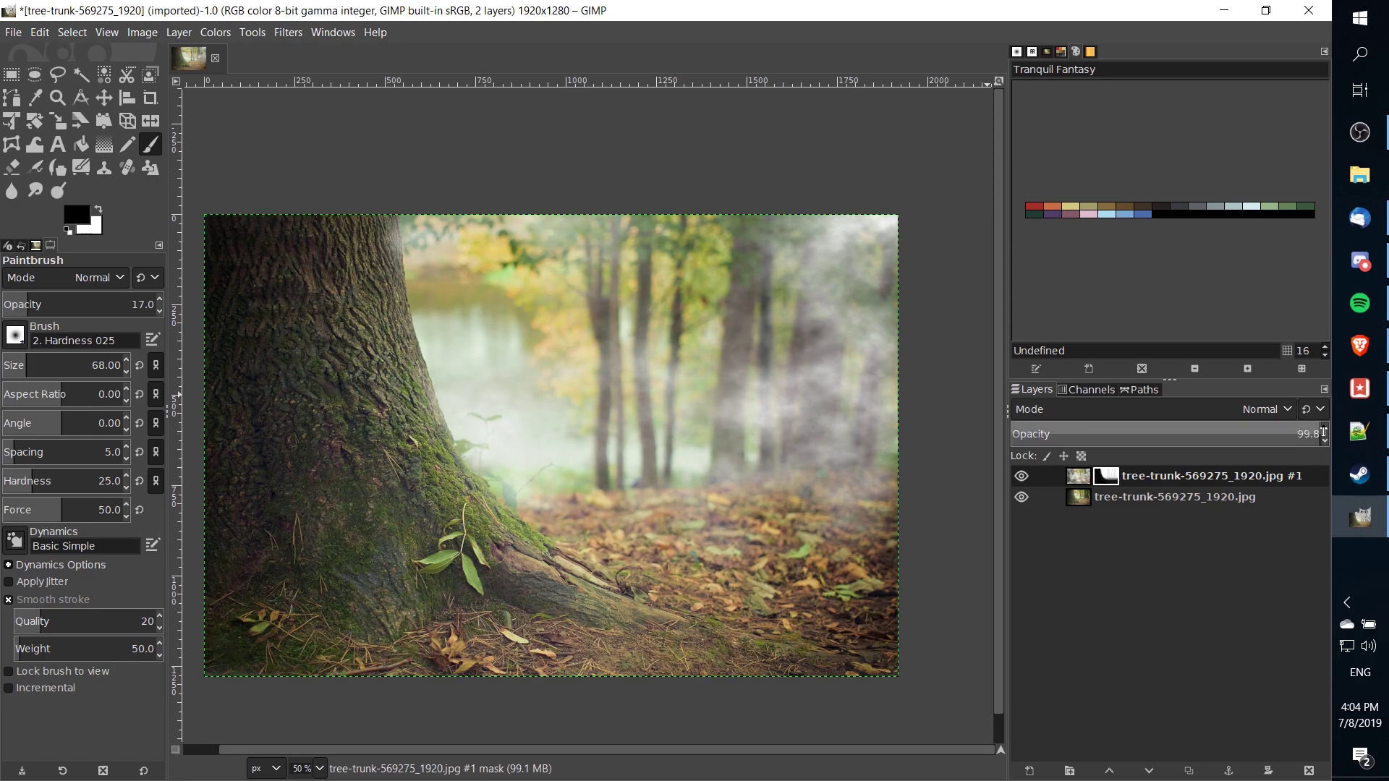
left_click_drag(1187, 444, 1278, 436)
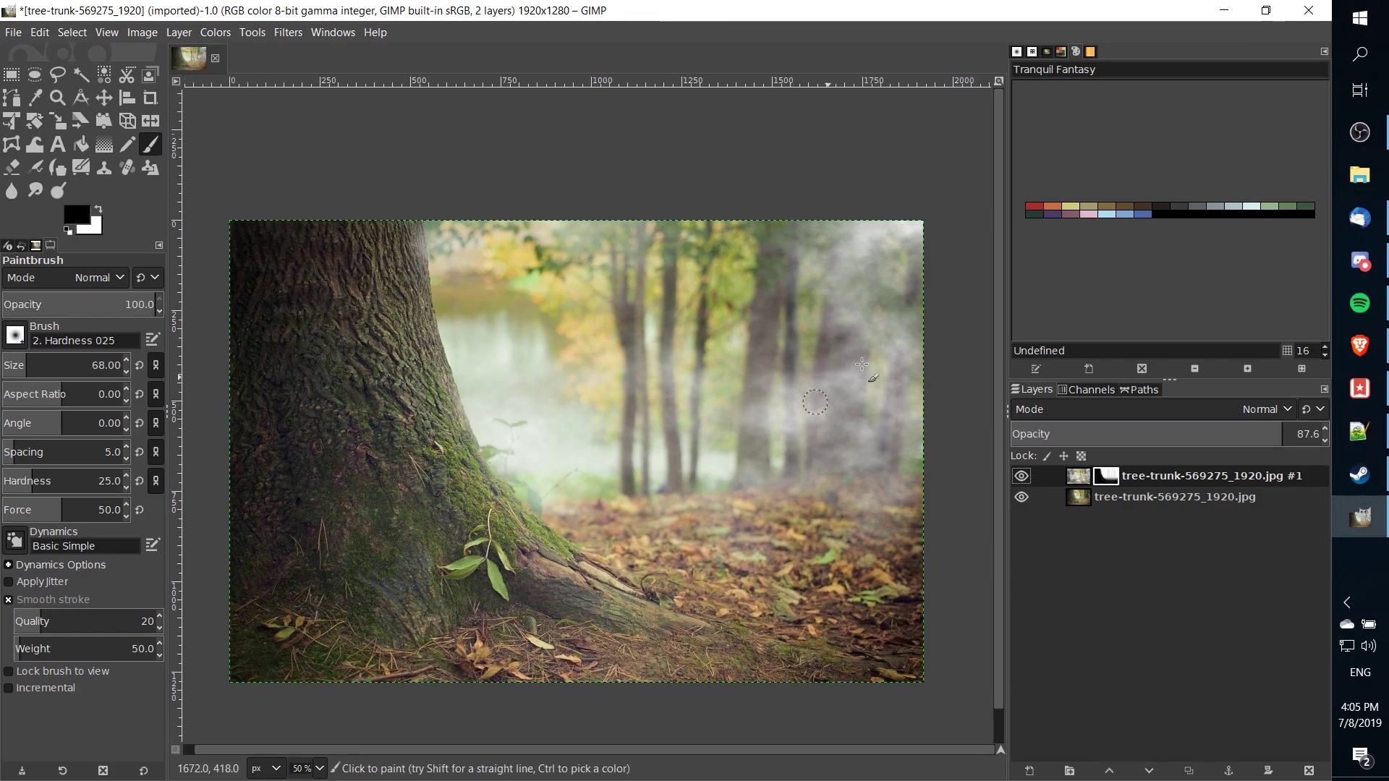
Hide and show the fog layer again to compare the photo with and without fog
left_click(1022, 477)
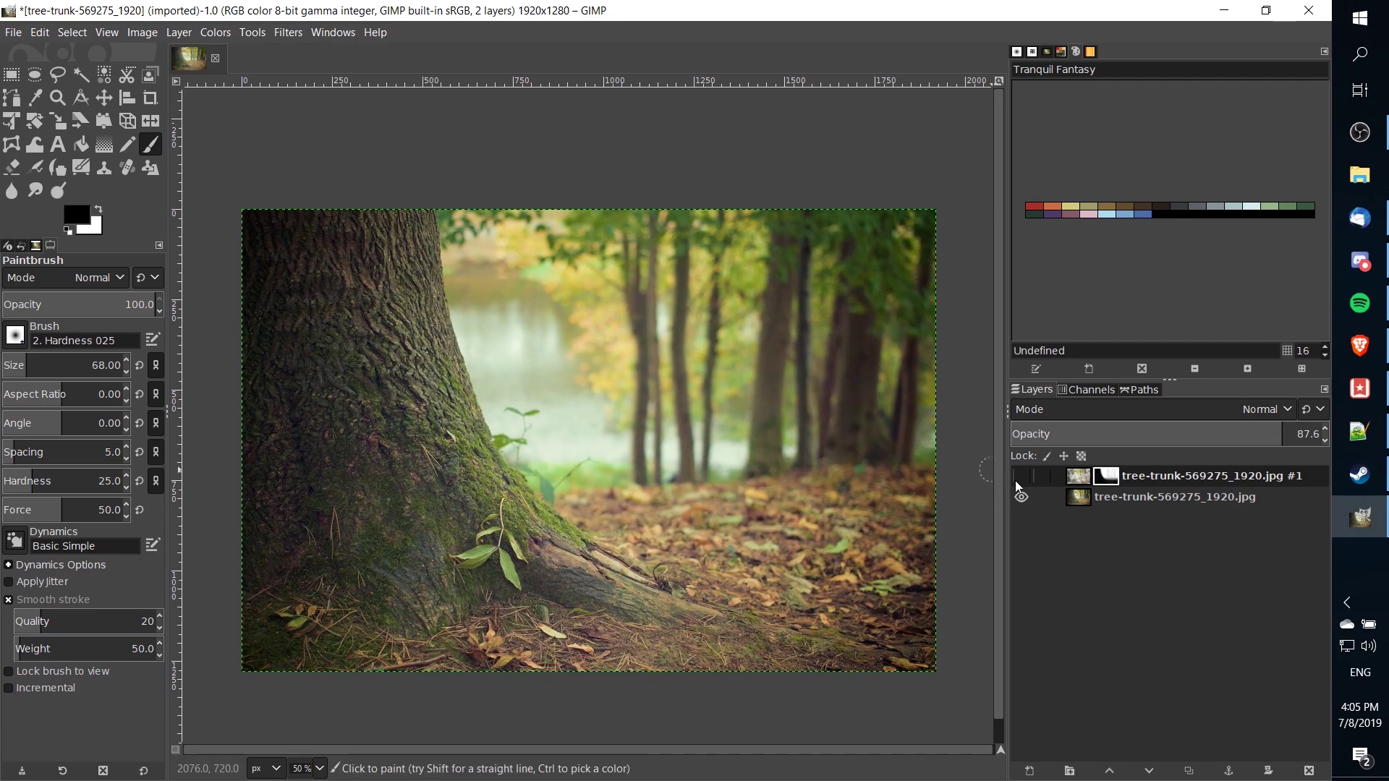
left_click(1022, 477)
left_click_drag(947, 474, 940, 494)
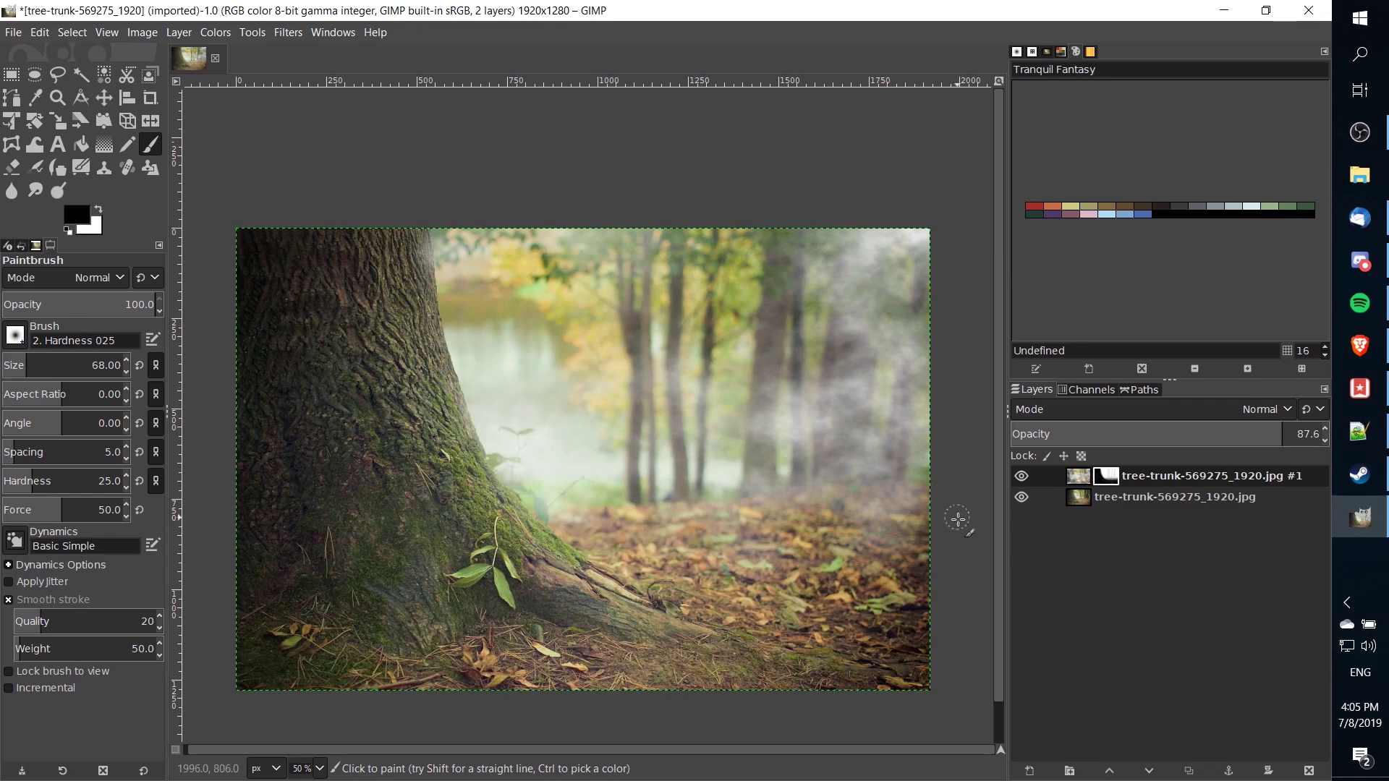